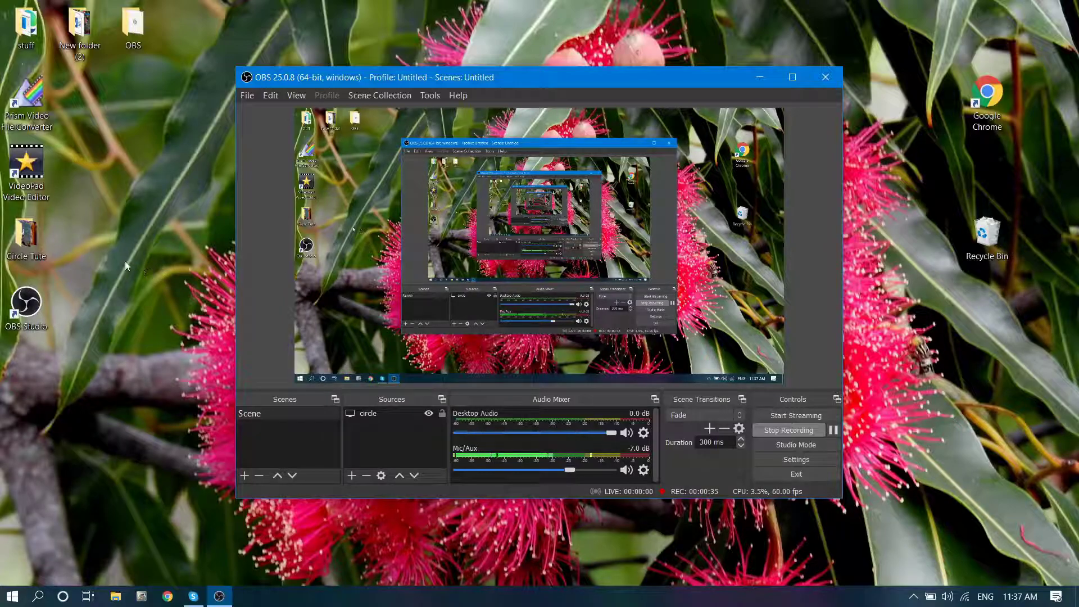
Open the DSCN2066 image from the Circle Tute folder in Photoshop.
{"action": "double_click", "coordinate": [33, 235]}
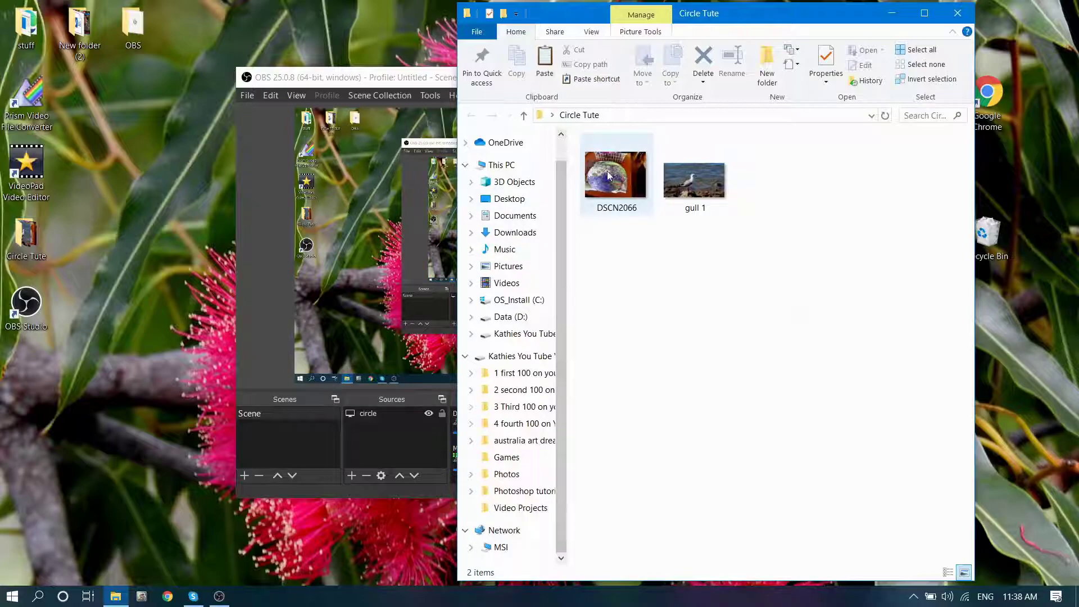
{"action": "left_click", "coordinate": [608, 176]}
{"action": "right_click", "coordinate": [608, 175]}
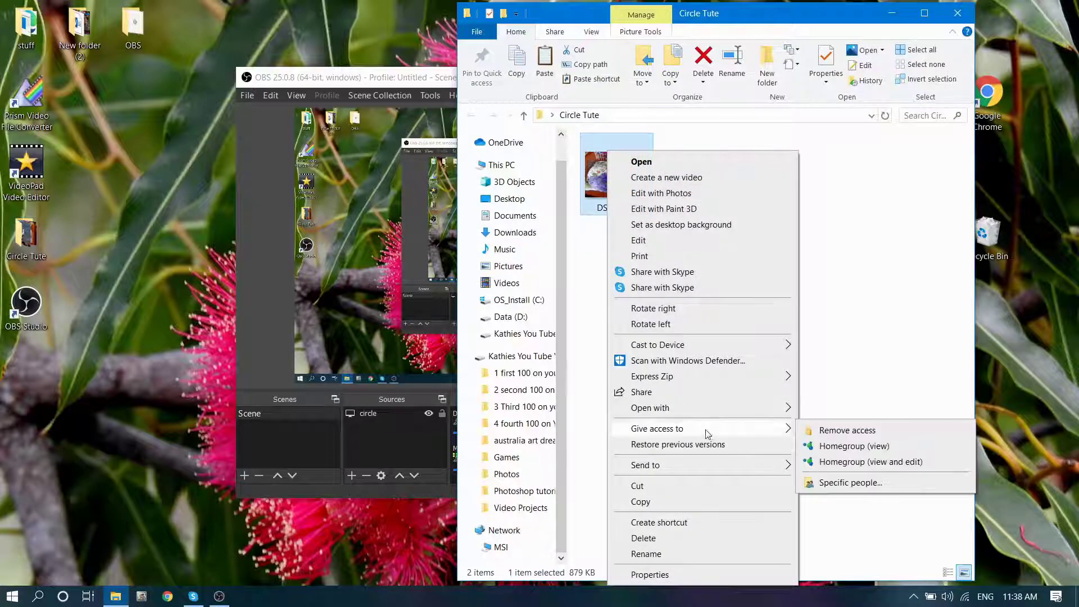
{"action": "mouse_move", "coordinate": [729, 414]}
{"action": "left_click", "coordinate": [822, 406]}
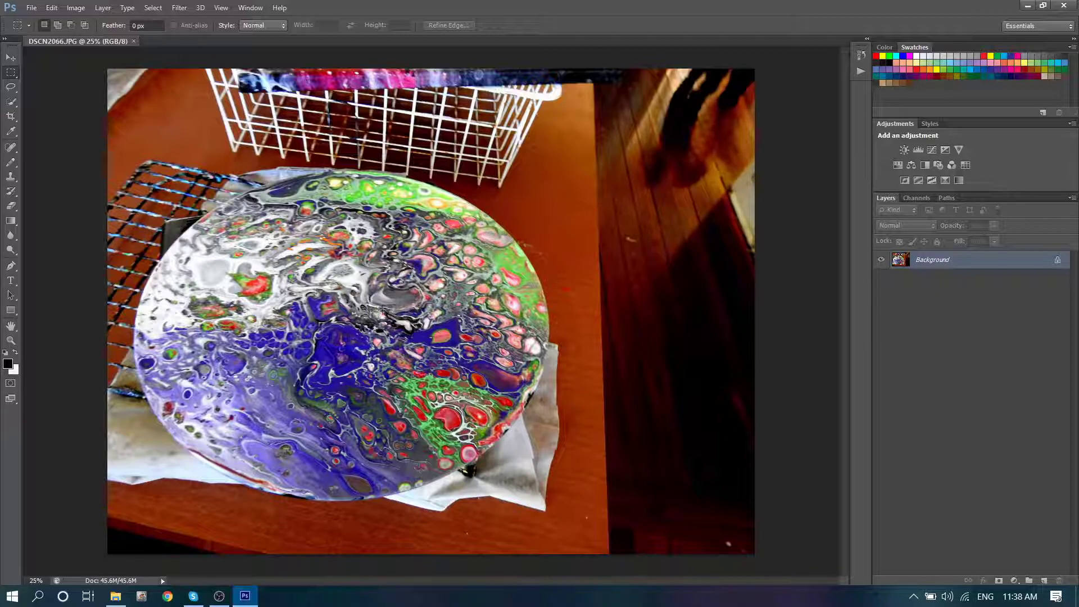
Select a rectangular area around the whole round painting with the Rectangular Marquee tool and copy it.
{"action": "right_click", "coordinate": [17, 81]}
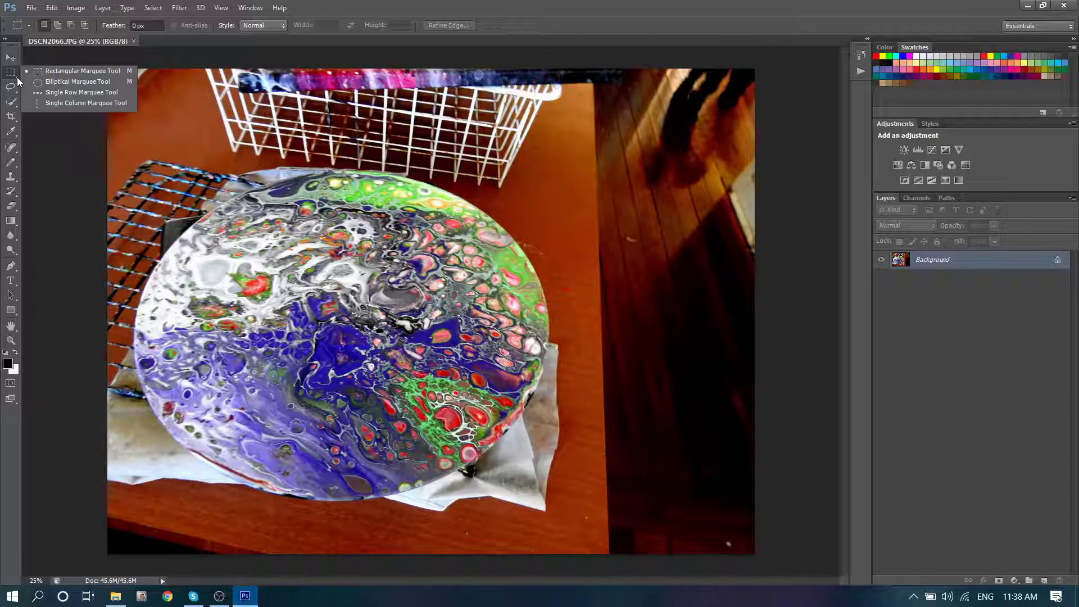
{"action": "left_click", "coordinate": [61, 71]}
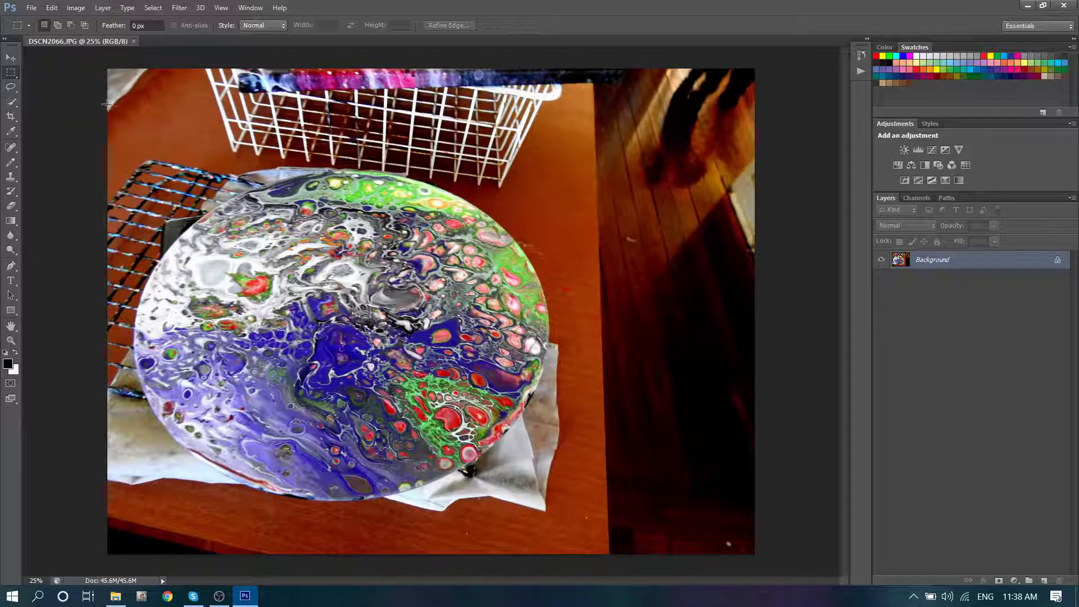
{"action": "left_click_drag", "start_coordinate": [108, 102], "coordinate": [582, 542]}
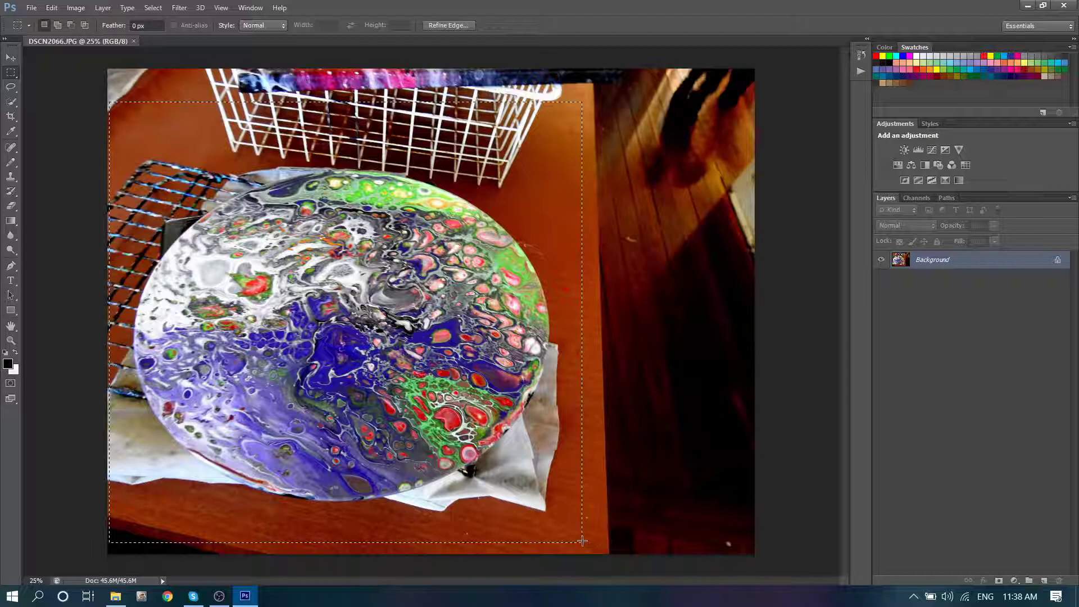
{"action": "left_click", "coordinate": [52, 8]}
{"action": "left_click", "coordinate": [65, 103]}
Create a new blank document at the size of the copied area.
{"action": "left_click", "coordinate": [31, 8]}
{"action": "left_click", "coordinate": [42, 22]}
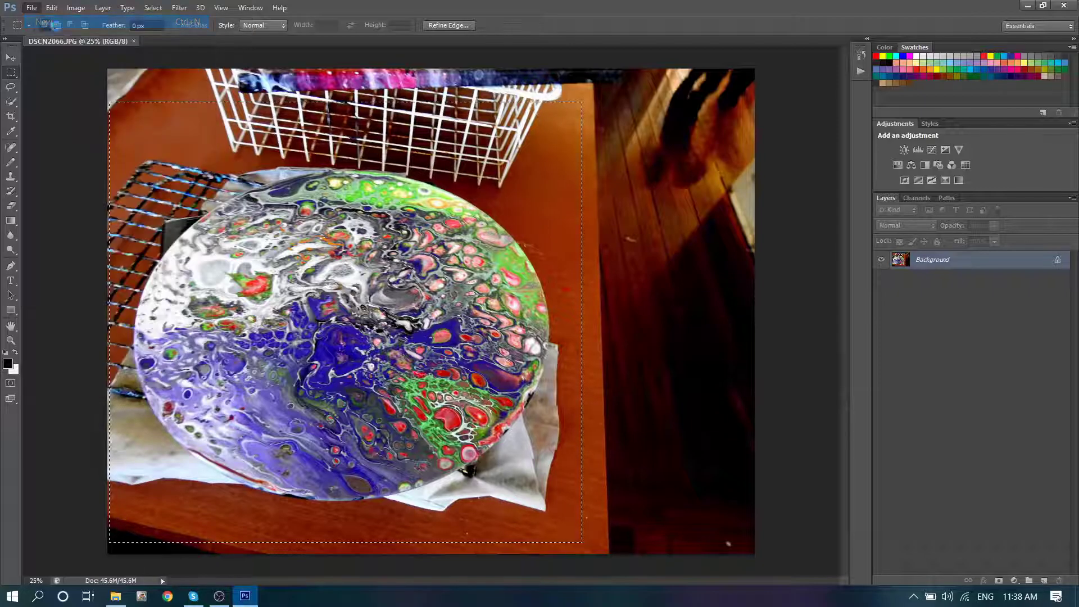
{"action": "left_click", "coordinate": [653, 146]}
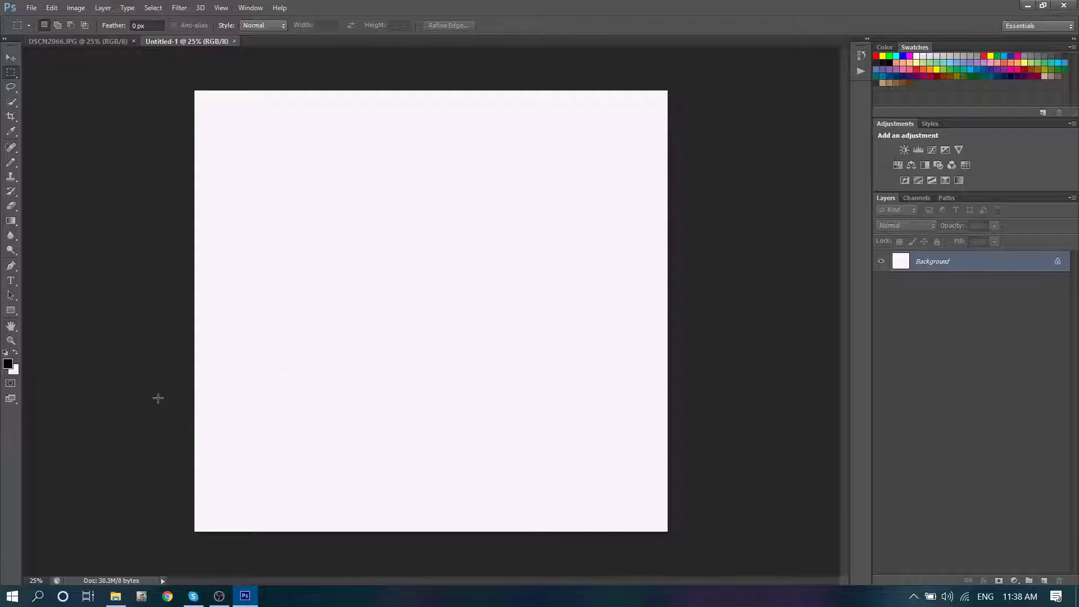
Draw a black rectangle about 3364 by 3164 px over the canvas and scale it slightly outward to cover the canvas edges.
{"action": "left_click", "coordinate": [11, 310]}
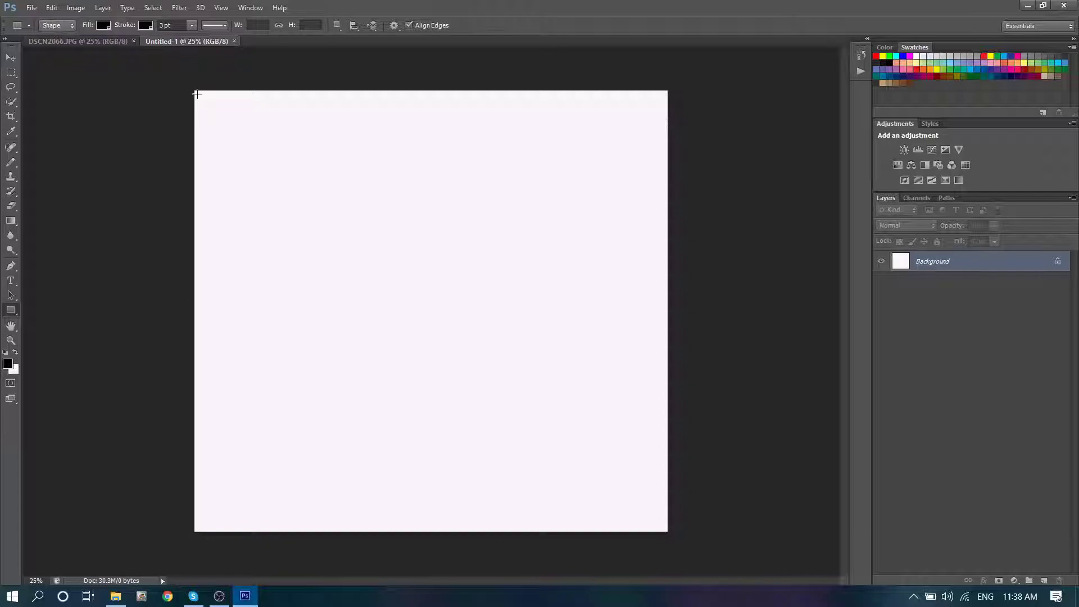
{"action": "left_click_drag", "start_coordinate": [195, 91], "coordinate": [667, 535]}
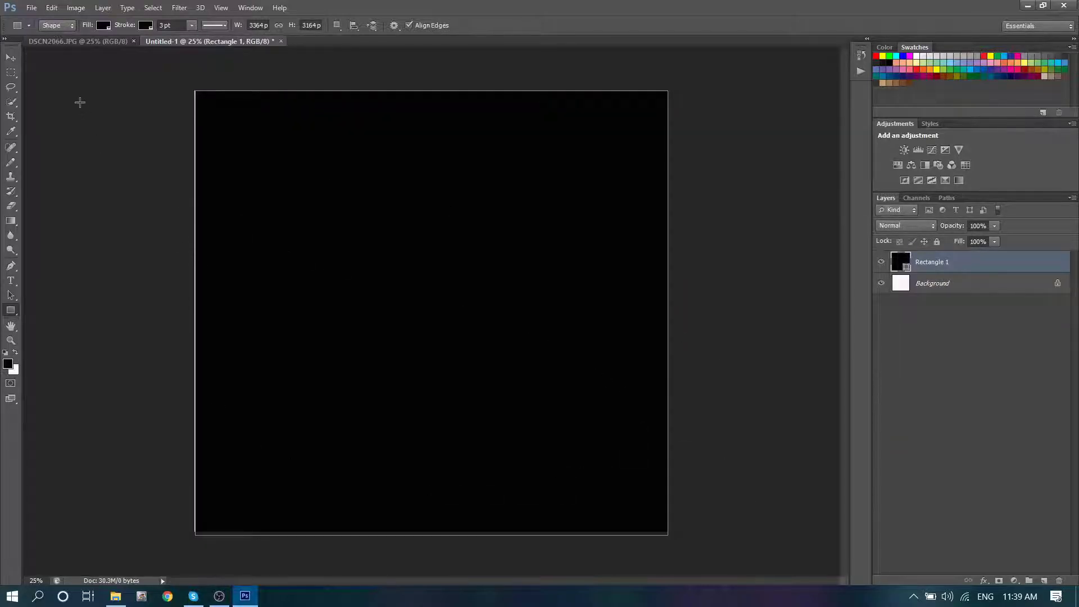
{"action": "left_click", "coordinate": [50, 9]}
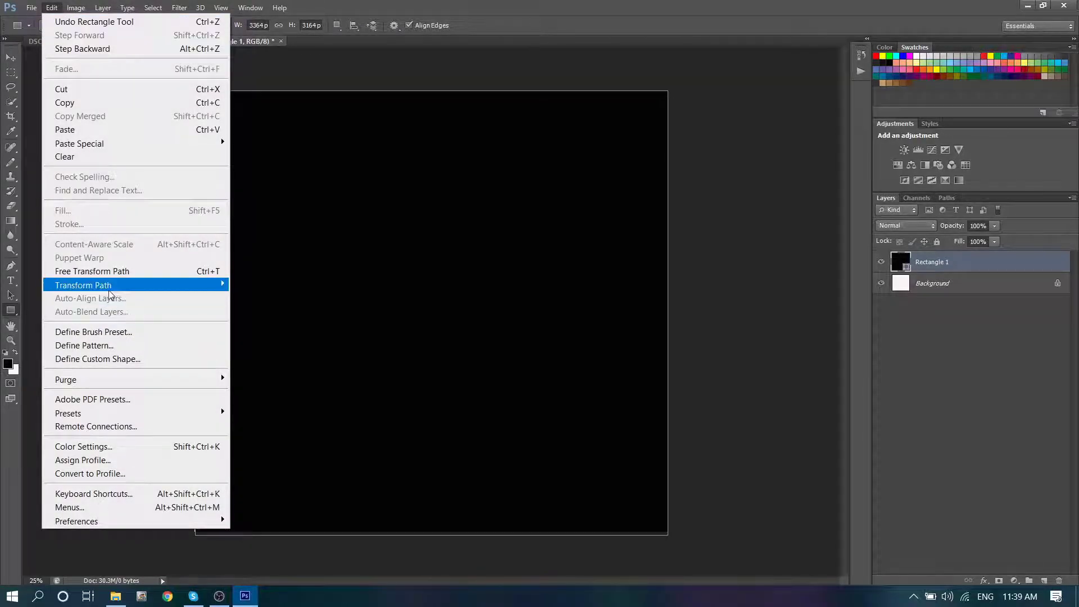
{"action": "mouse_move", "coordinate": [164, 290]}
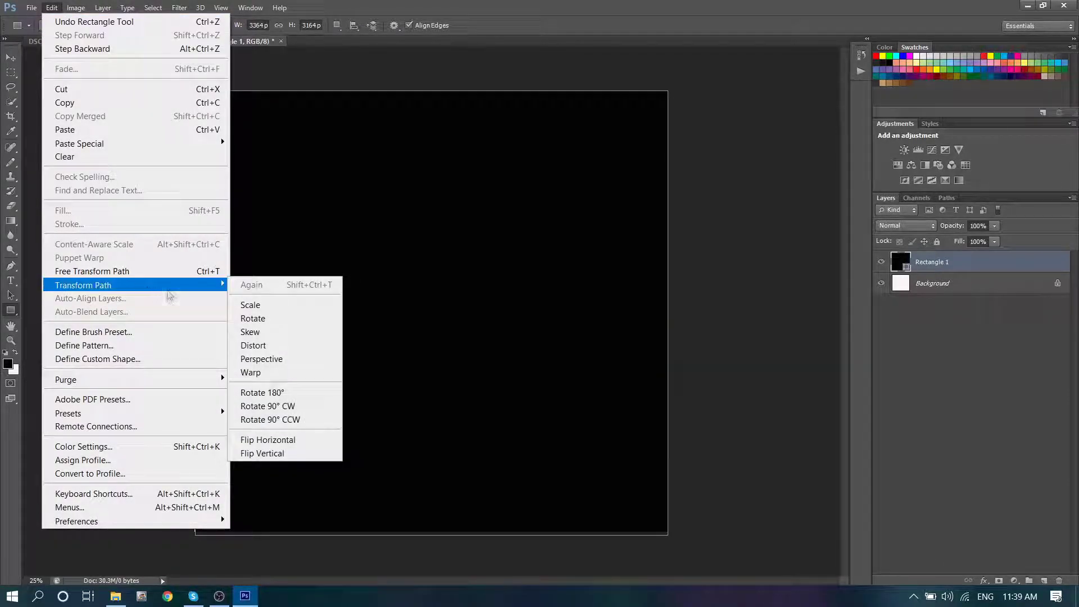
{"action": "left_click", "coordinate": [255, 305]}
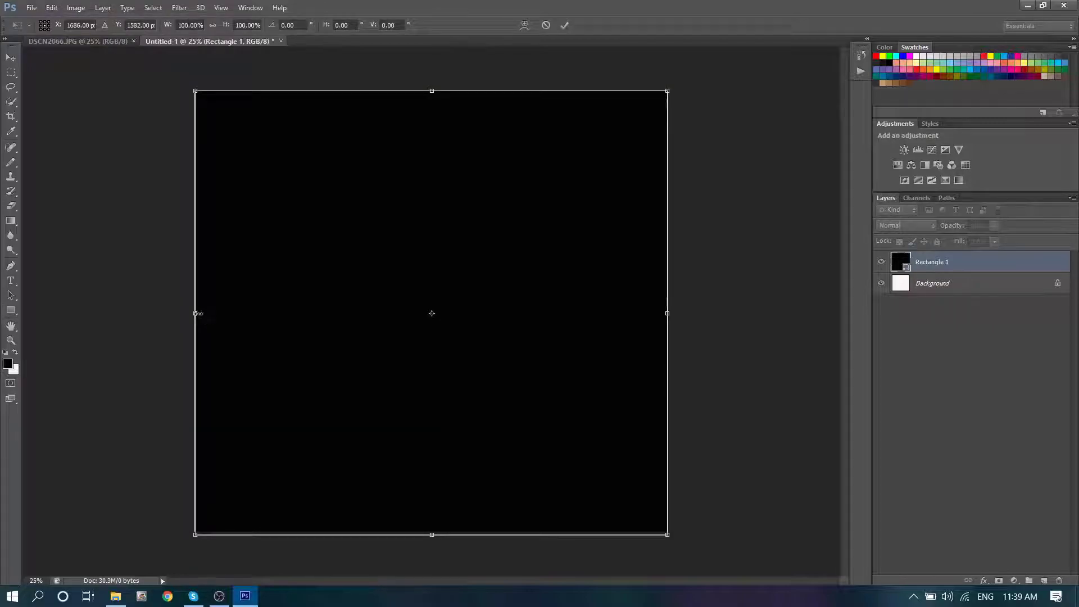
{"action": "left_click_drag", "start_coordinate": [195, 314], "coordinate": [193, 314]}
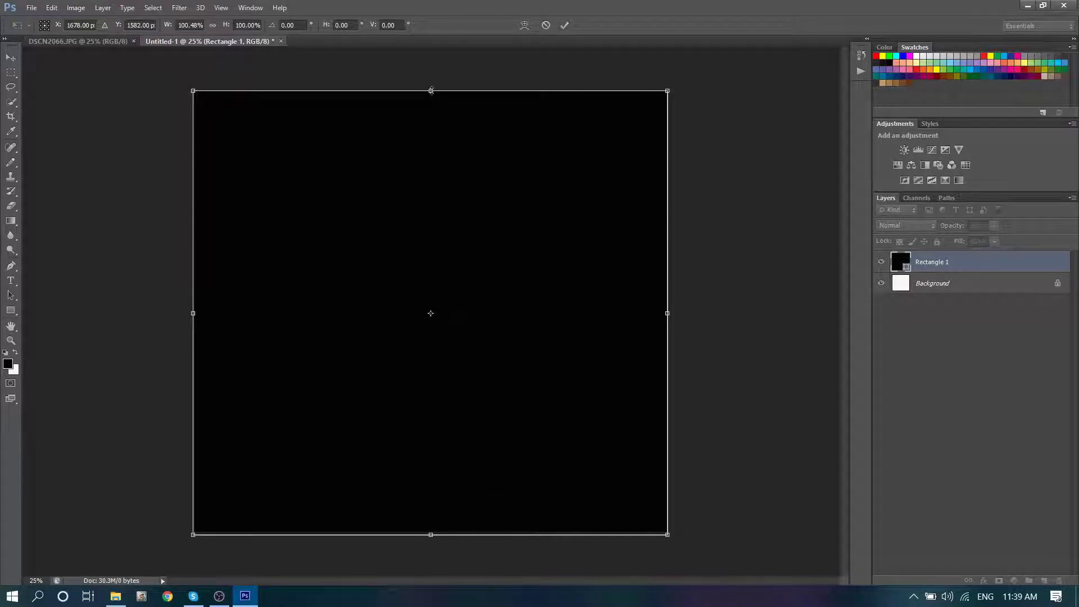
{"action": "left_click_drag", "start_coordinate": [431, 90], "coordinate": [431, 88]}
{"action": "left_click", "coordinate": [11, 57]}
{"action": "left_click", "coordinate": [488, 227]}
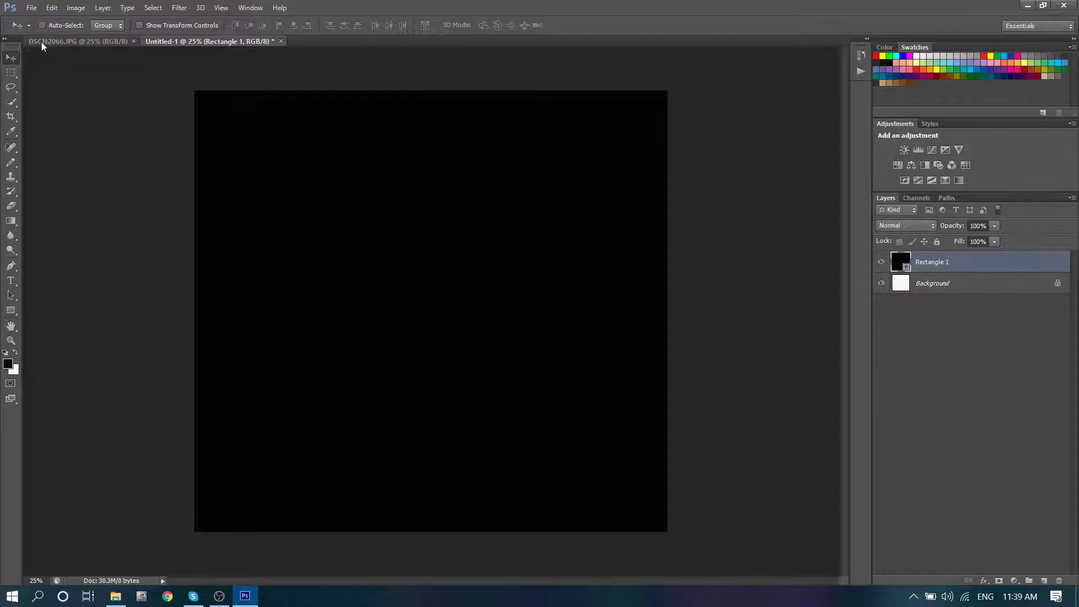
Return to the DSCN2066.JPG document and remove its rectangular selection.
{"action": "left_click", "coordinate": [72, 42]}
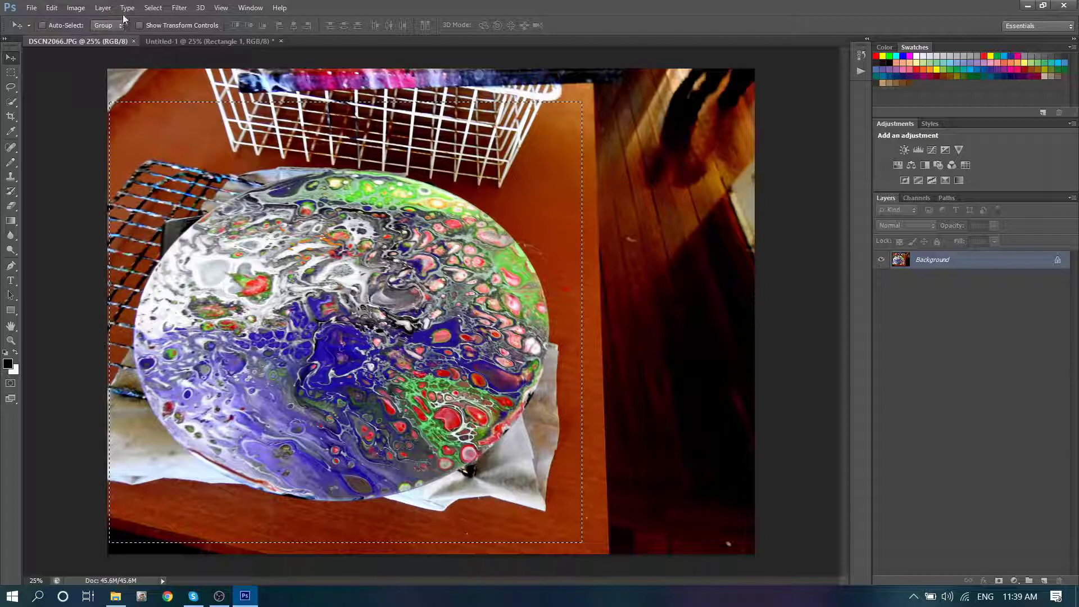
{"action": "left_click", "coordinate": [152, 7]}
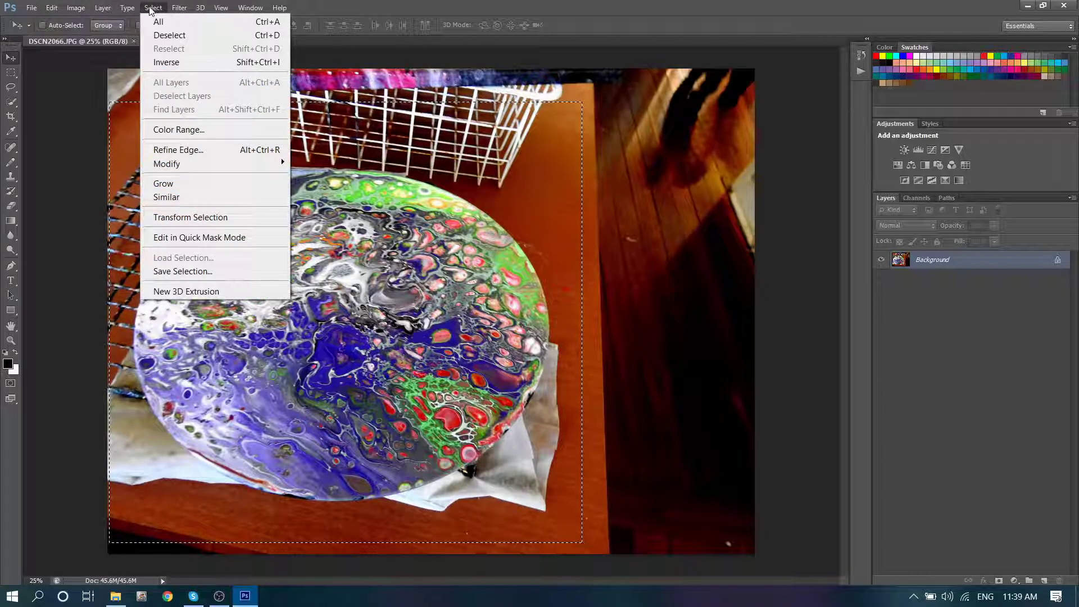
{"action": "left_click", "coordinate": [168, 35]}
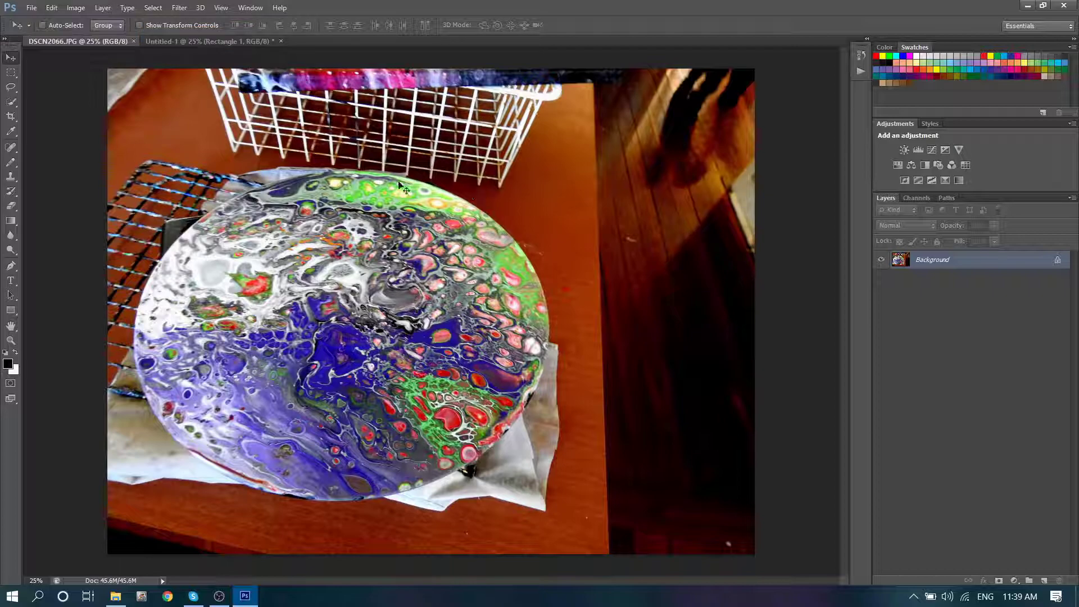
Draw a circular selection over the painting with the Elliptical Marquee tool and move it inside the painting's outline.
{"action": "left_click", "coordinate": [16, 78]}
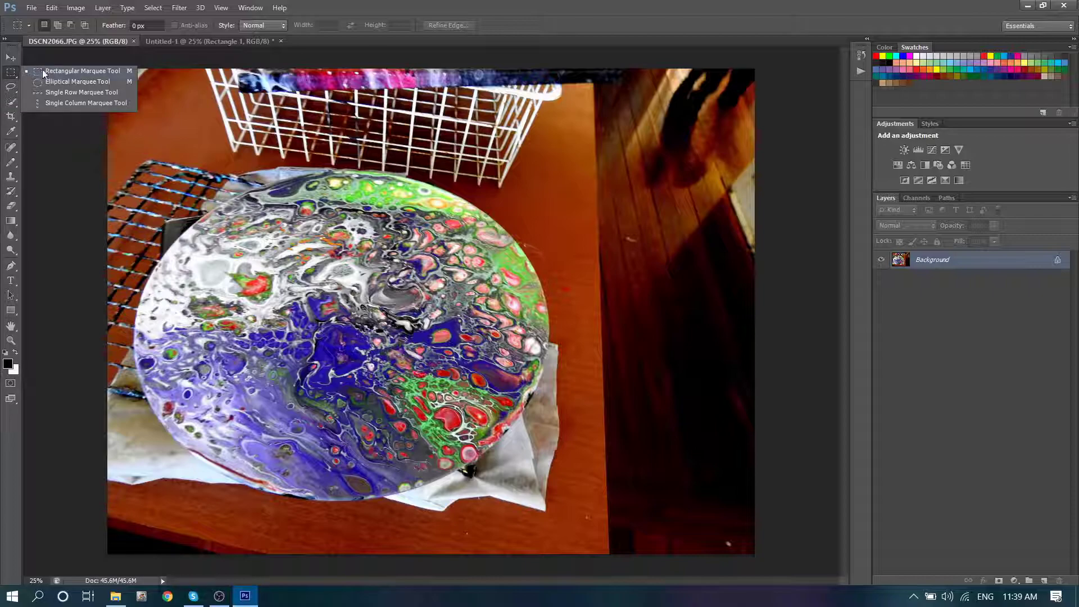
{"action": "left_click", "coordinate": [57, 83]}
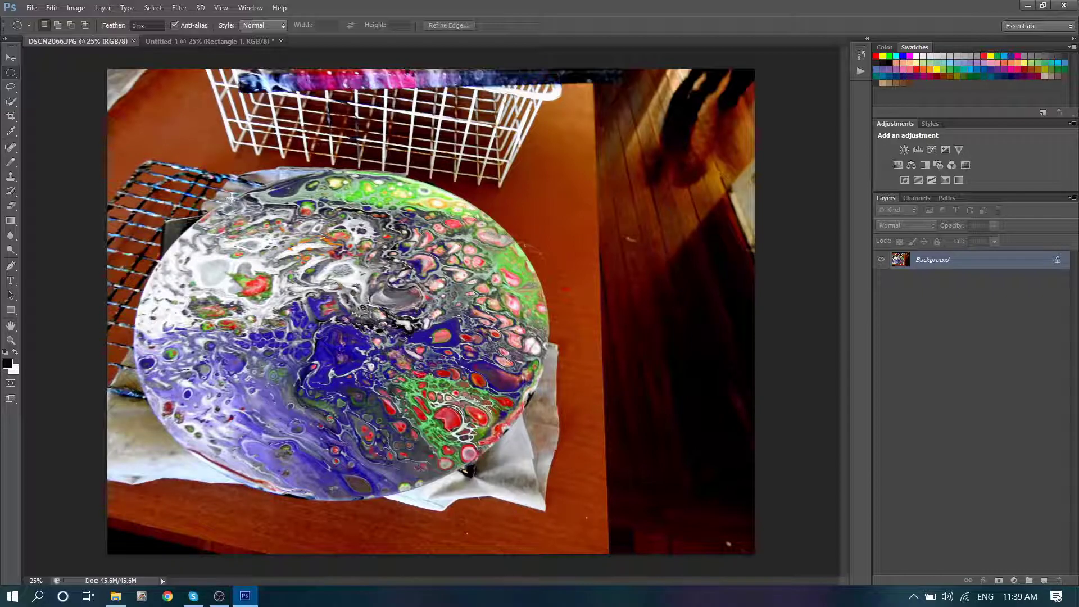
{"action": "left_click_drag", "start_coordinate": [232, 197], "coordinate": [553, 478]}
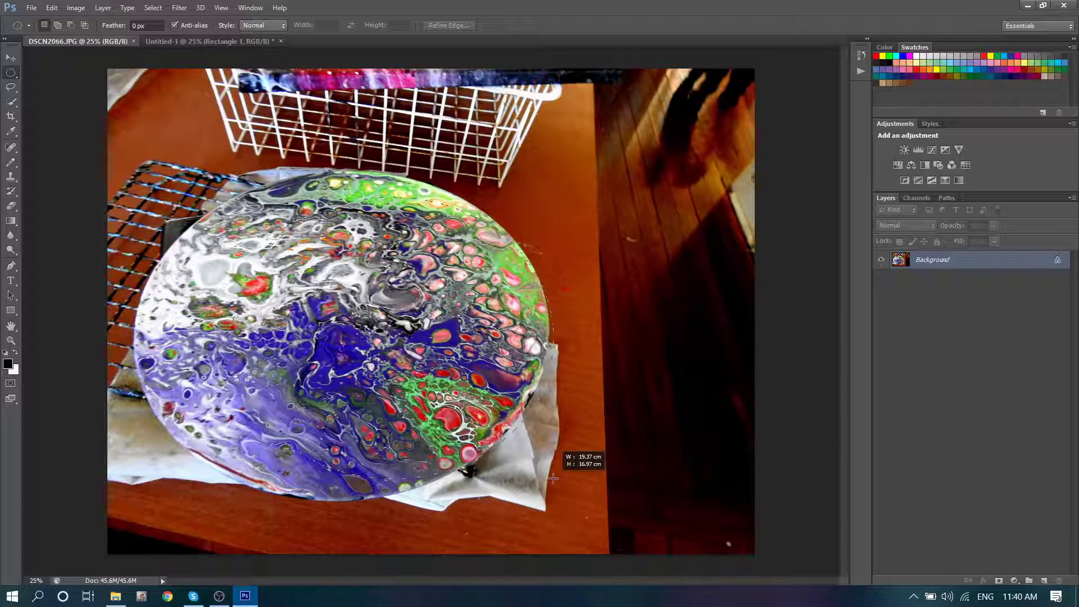
{"action": "left_click_drag", "start_coordinate": [553, 478], "coordinate": [554, 479]}
{"action": "left_click_drag", "start_coordinate": [553, 479], "coordinate": [553, 518]}
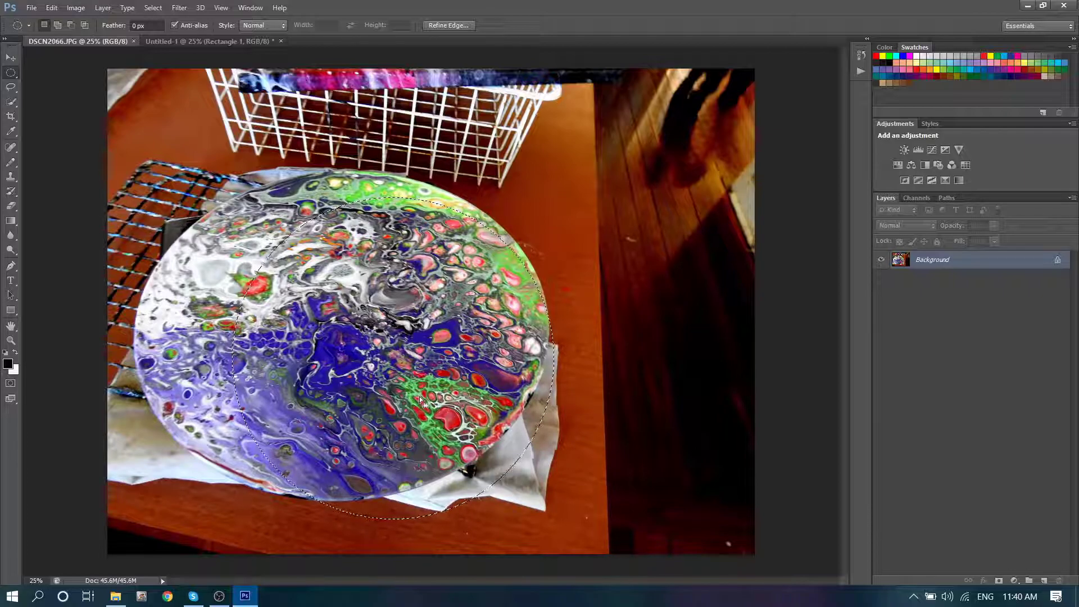
{"action": "left_click_drag", "start_coordinate": [419, 396], "coordinate": [360, 373]}
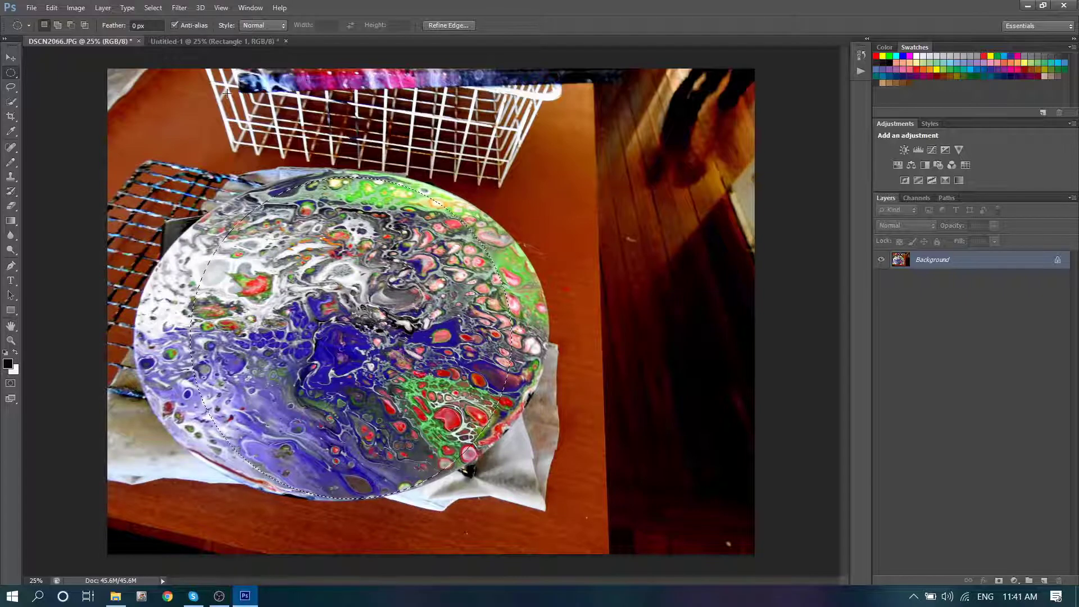
Transform the selection, stretching its upper, right and left sides to the painting's edges, about 128% wide and 101% high.
{"action": "left_click", "coordinate": [152, 8]}
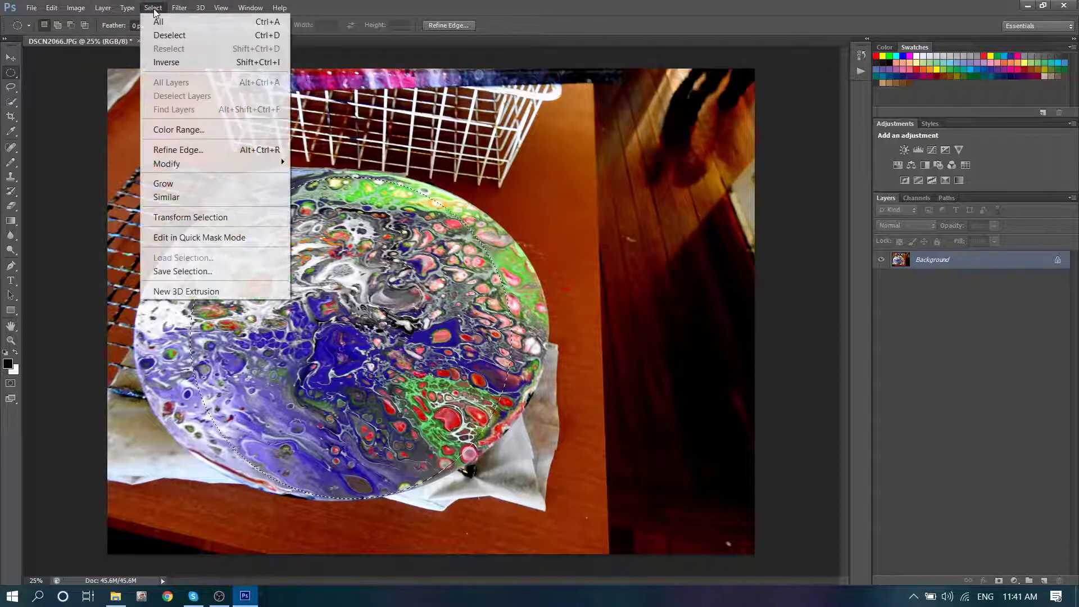
{"action": "left_click", "coordinate": [176, 217]}
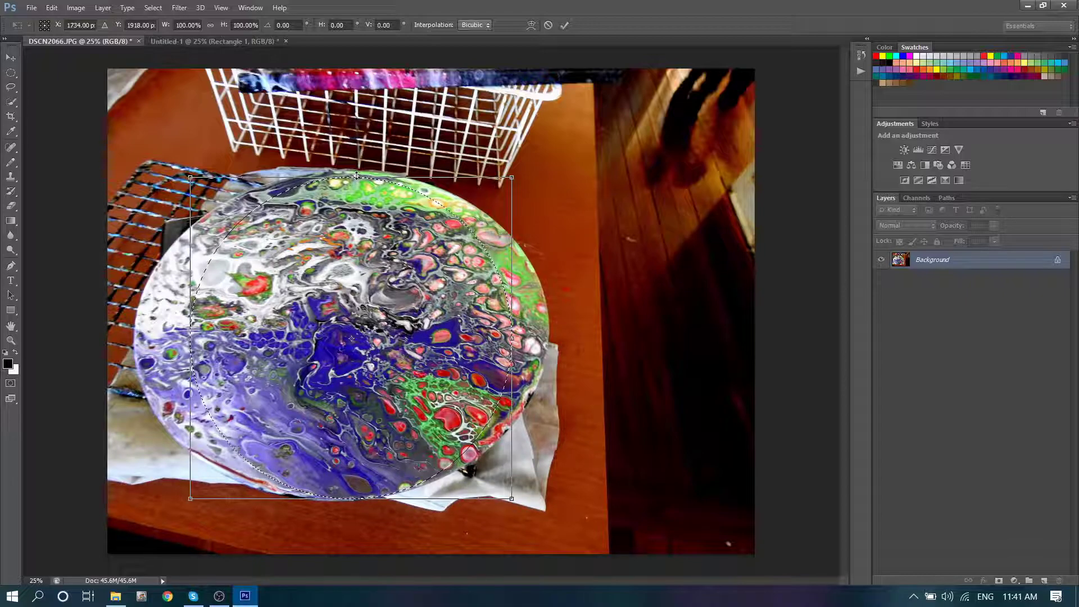
{"action": "left_click_drag", "start_coordinate": [356, 174], "coordinate": [356, 171]}
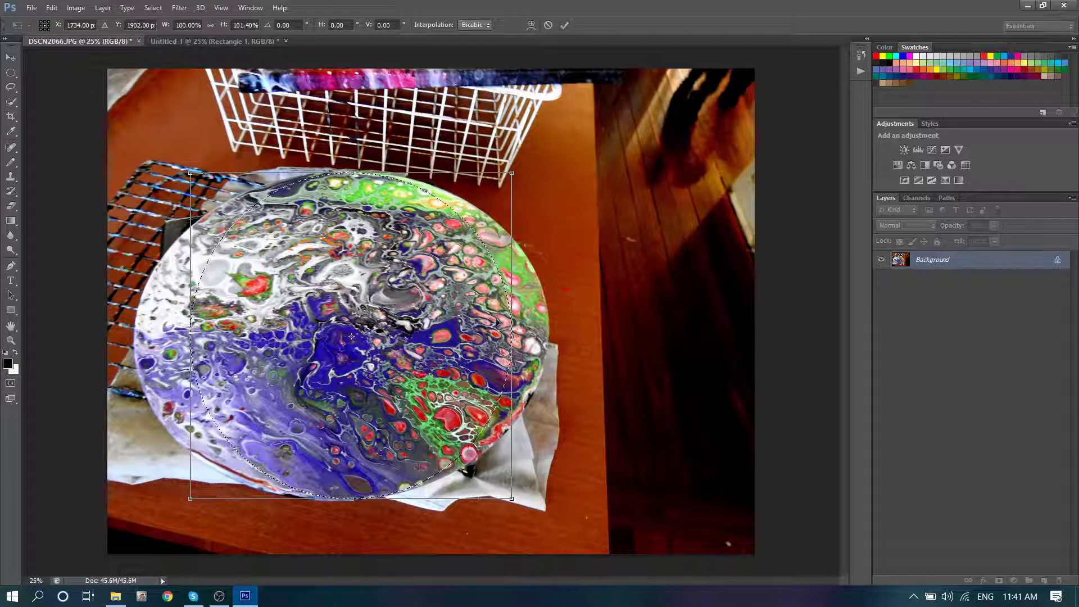
{"action": "left_click_drag", "start_coordinate": [512, 330], "coordinate": [548, 332]}
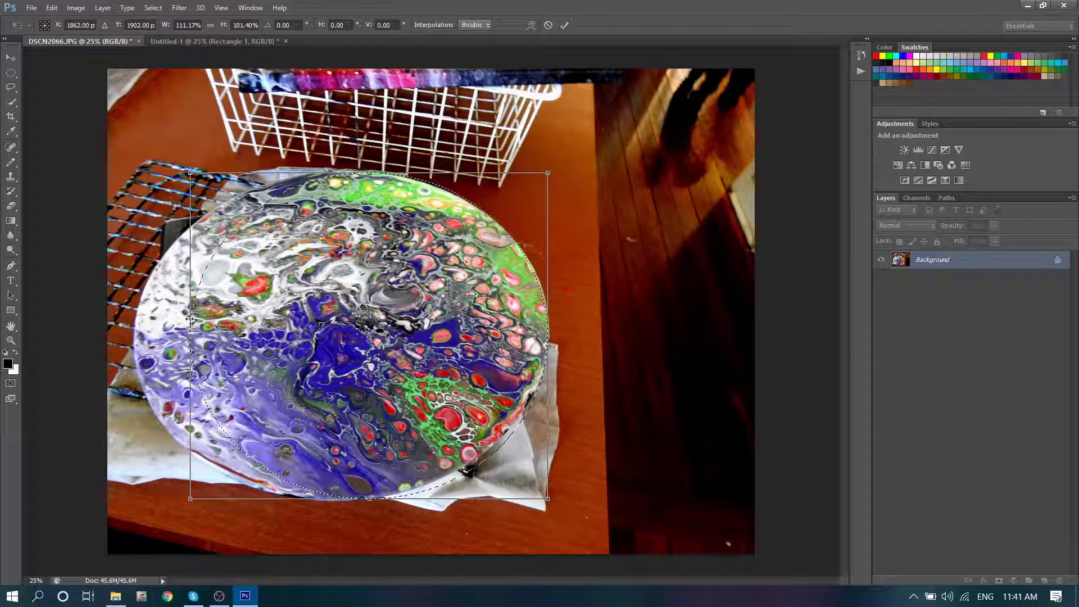
{"action": "left_click_drag", "start_coordinate": [189, 319], "coordinate": [137, 319]}
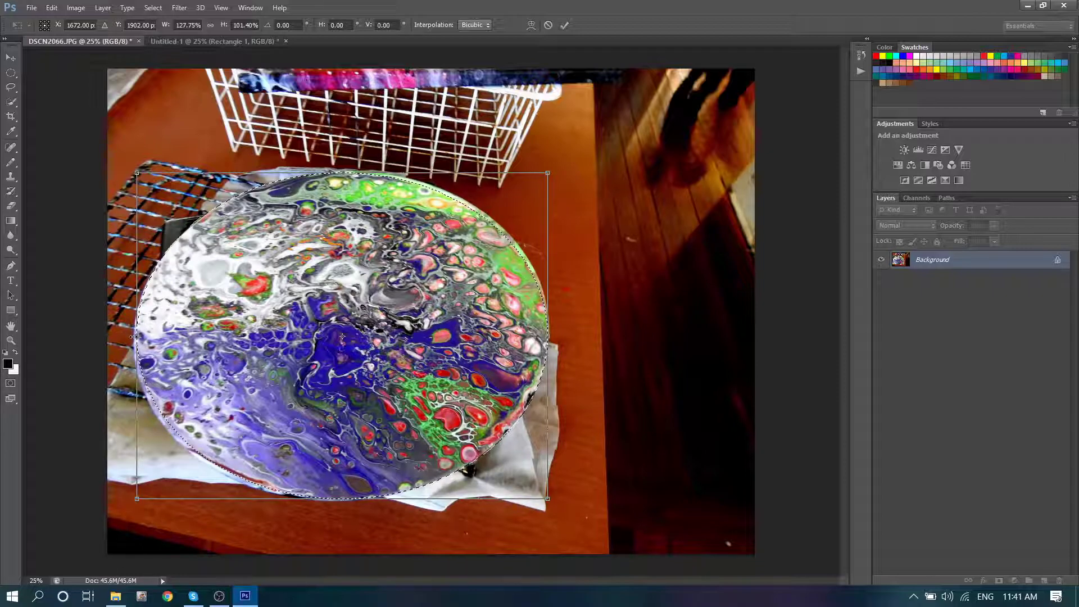
Refine the elliptical selection's sides and corners against the painting's edges, about 128.5% wide and 101% high, and apply the transformation.
{"action": "left_click_drag", "start_coordinate": [132, 339], "coordinate": [131, 339]}
{"action": "left_click_drag", "start_coordinate": [137, 506], "coordinate": [135, 509]}
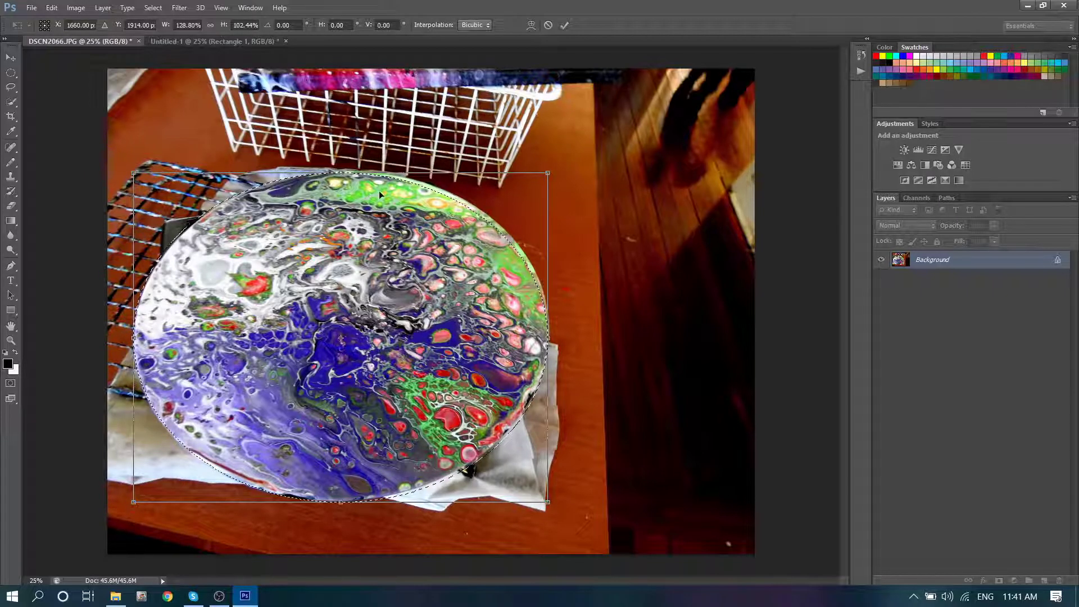
{"action": "left_click_drag", "start_coordinate": [547, 170], "coordinate": [547, 168]}
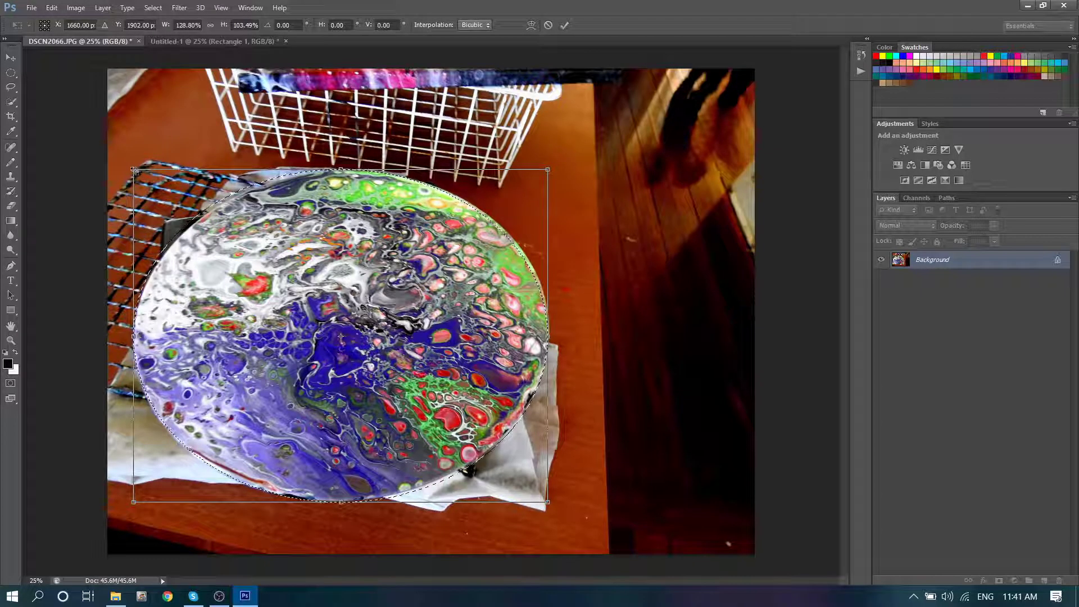
{"action": "left_click_drag", "start_coordinate": [134, 169], "coordinate": [137, 170]}
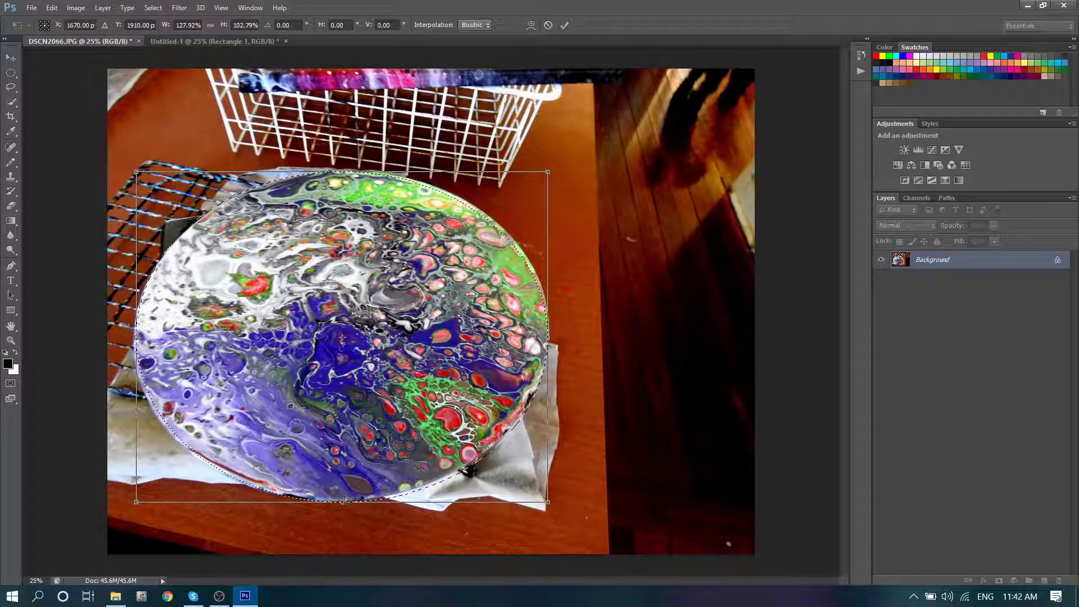
{"action": "left_click_drag", "start_coordinate": [344, 500], "coordinate": [343, 497]}
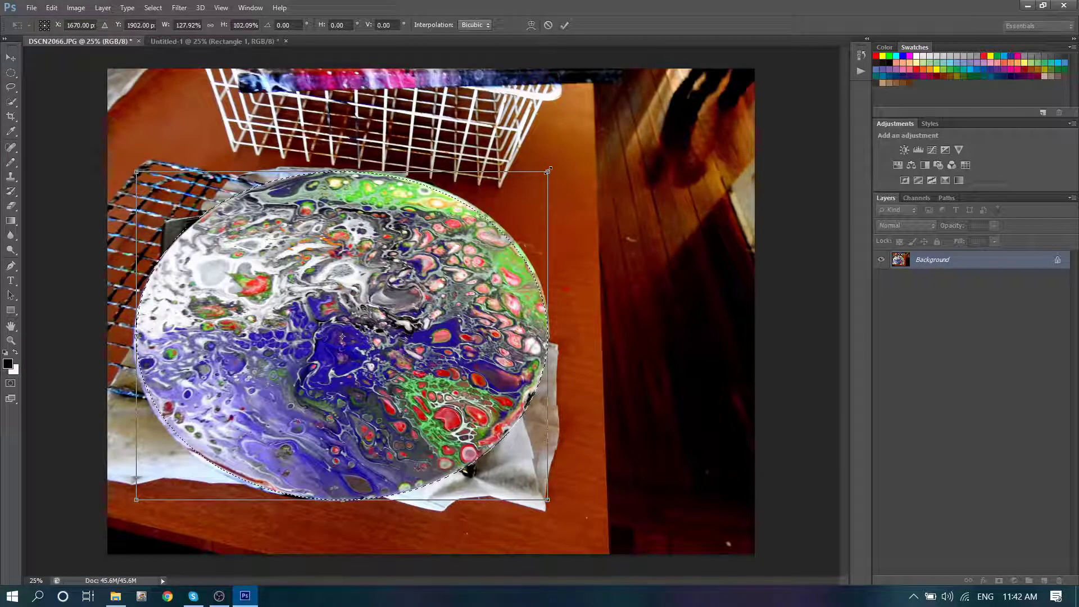
{"action": "left_click_drag", "start_coordinate": [548, 167], "coordinate": [549, 168]}
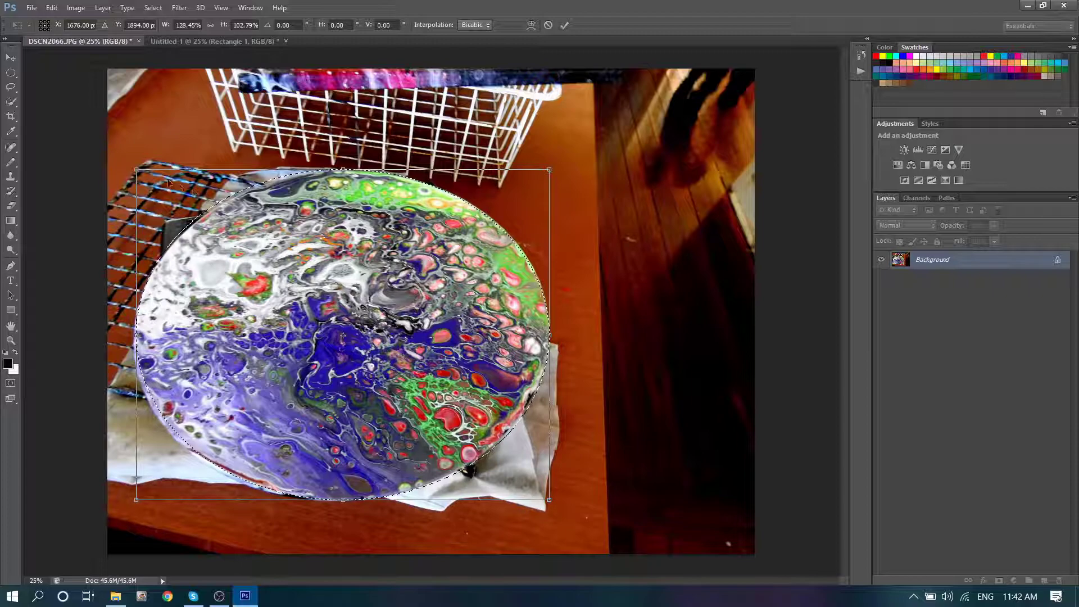
{"action": "left_click_drag", "start_coordinate": [136, 169], "coordinate": [139, 175]}
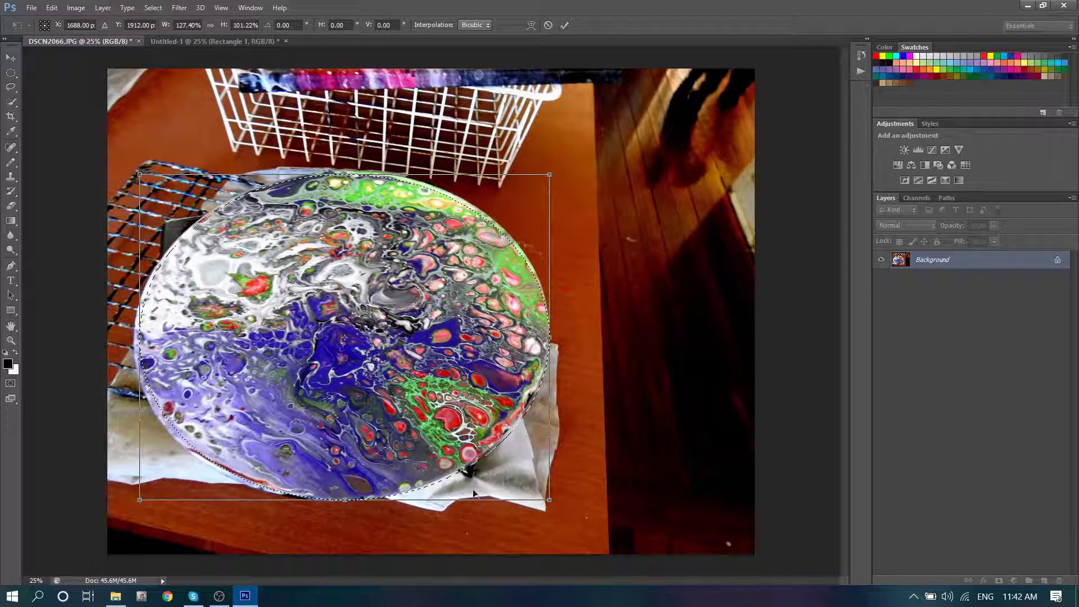
{"action": "left_click_drag", "start_coordinate": [550, 500], "coordinate": [547, 500]}
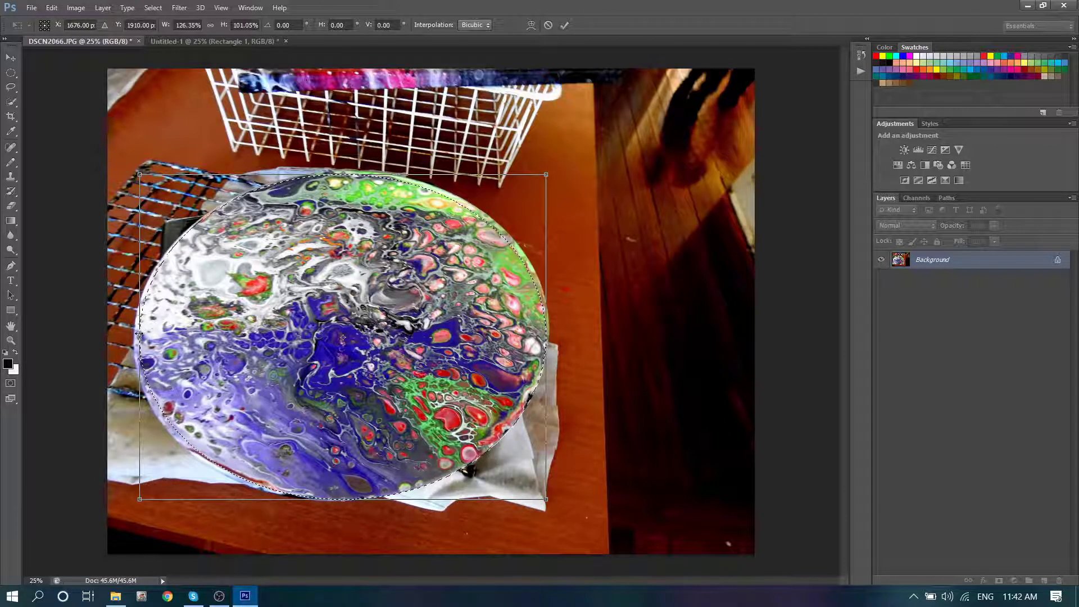
{"action": "left_click_drag", "start_coordinate": [138, 335], "coordinate": [135, 336]}
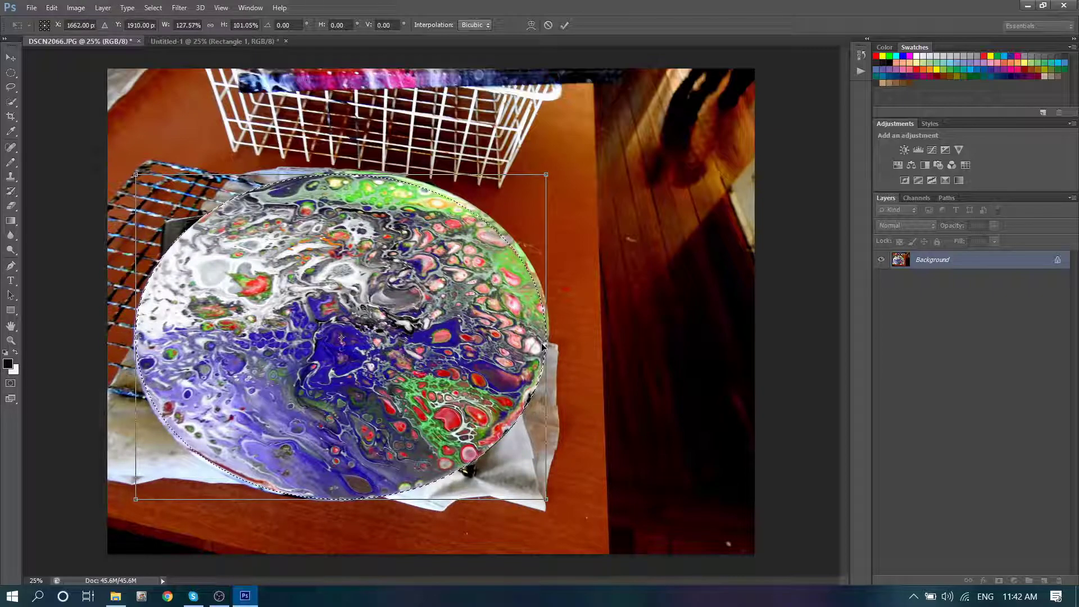
{"action": "left_click_drag", "start_coordinate": [548, 335], "coordinate": [552, 332]}
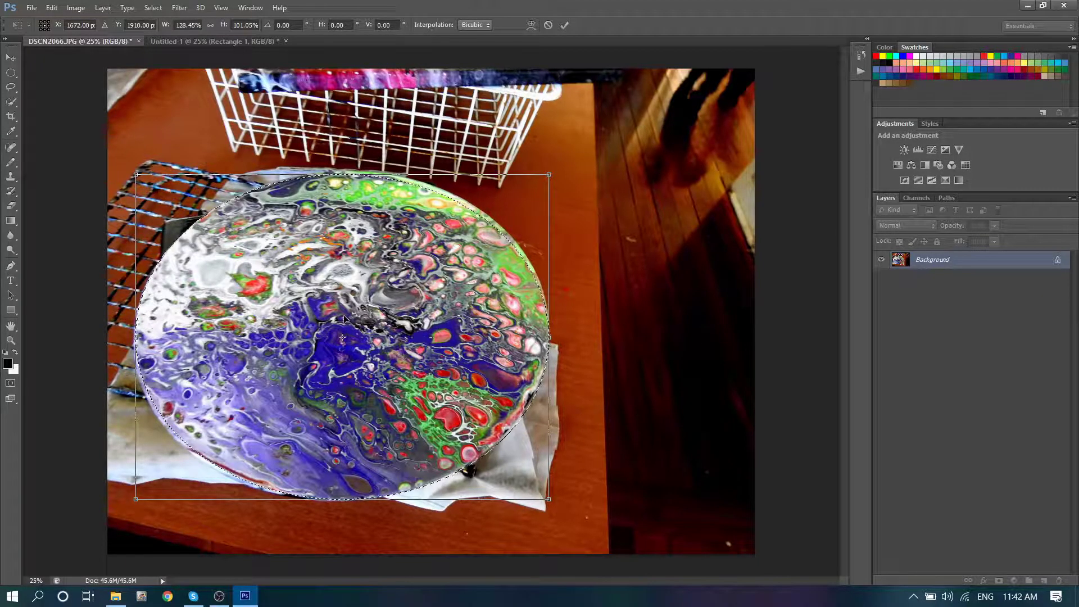
{"action": "left_click", "coordinate": [12, 60]}
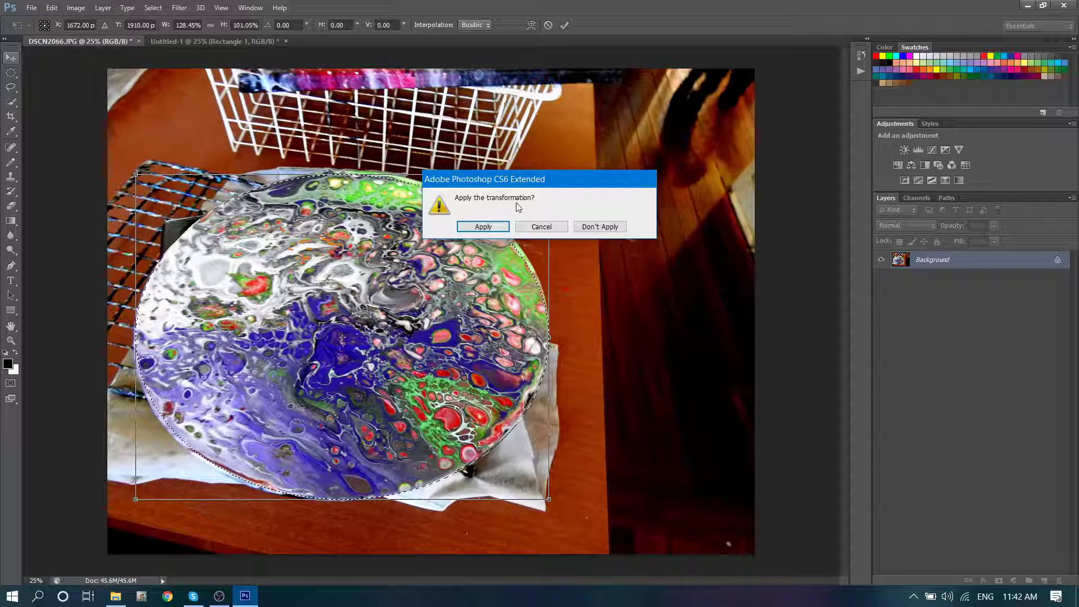
{"action": "left_click", "coordinate": [479, 227]}
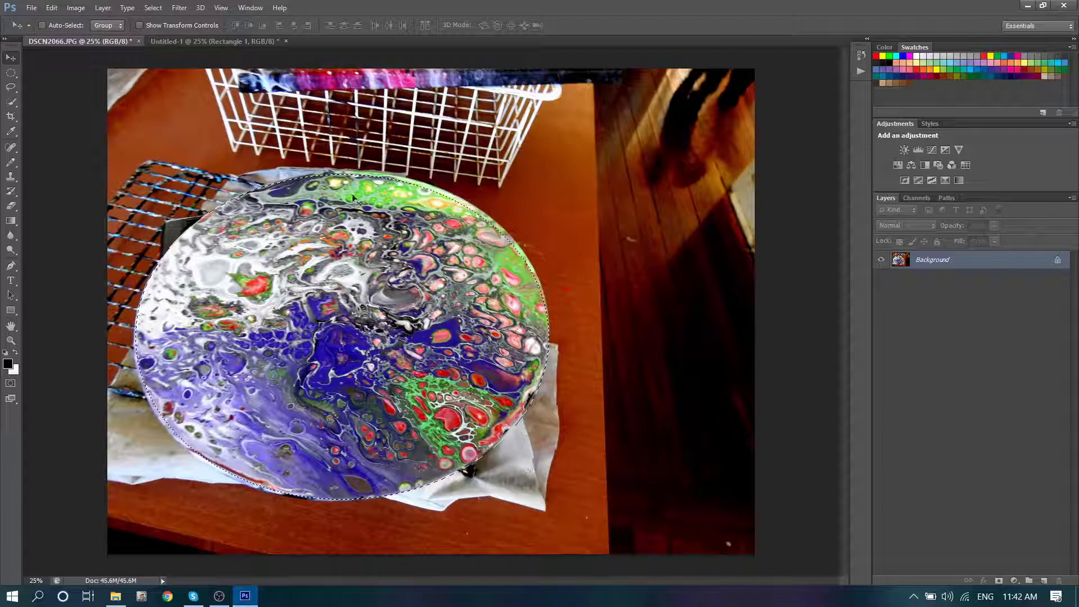
Copy the selected painting, paste it onto the black background in Untitled-1, and compare it with the DSCN2066.JPG original.
{"action": "left_click", "coordinate": [52, 9]}
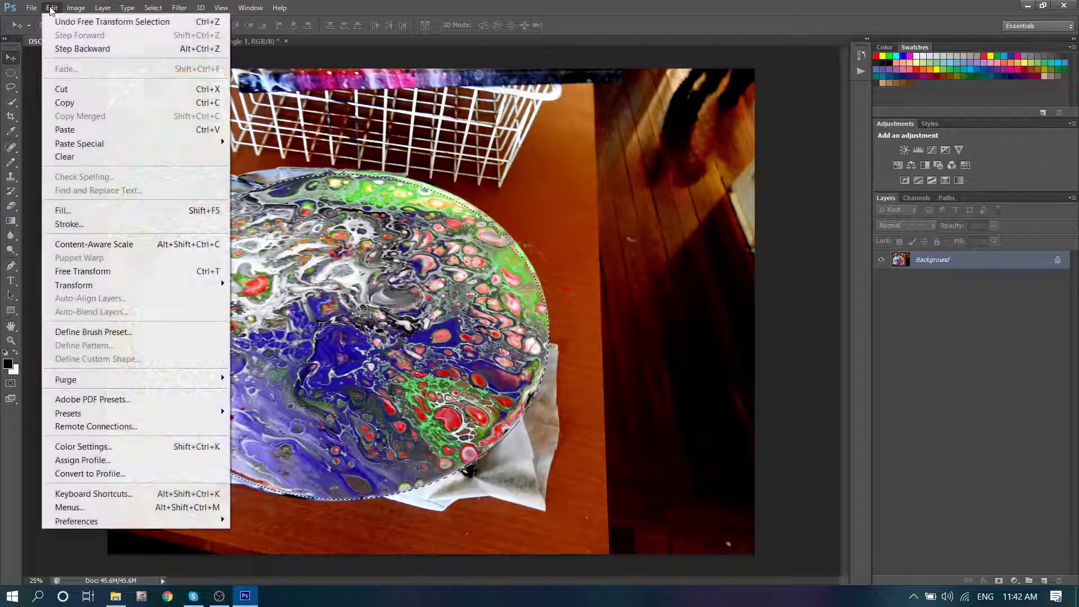
{"action": "left_click", "coordinate": [70, 104]}
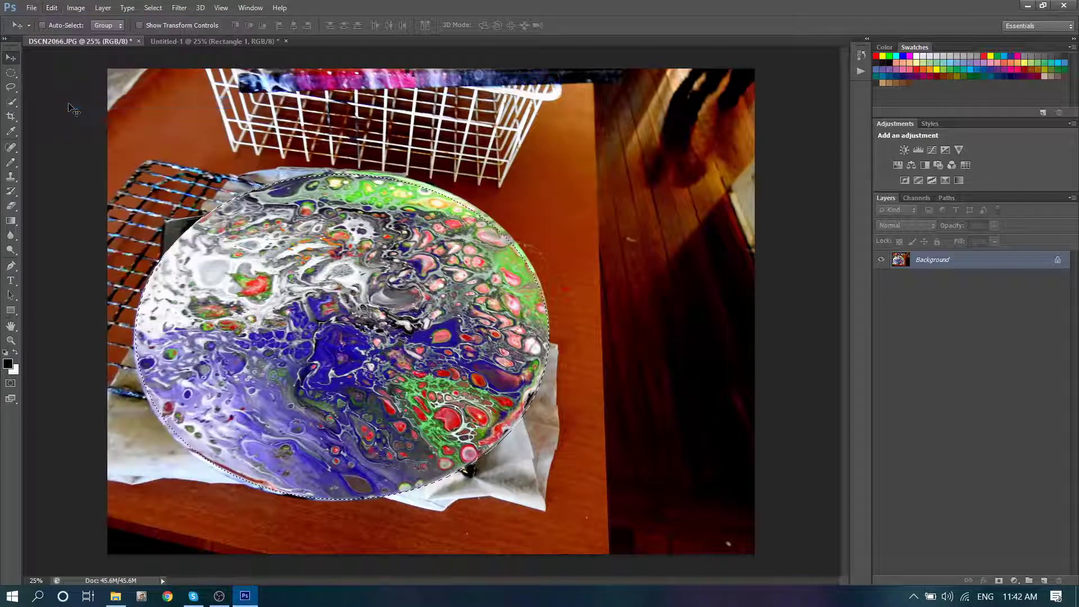
{"action": "left_click", "coordinate": [182, 42]}
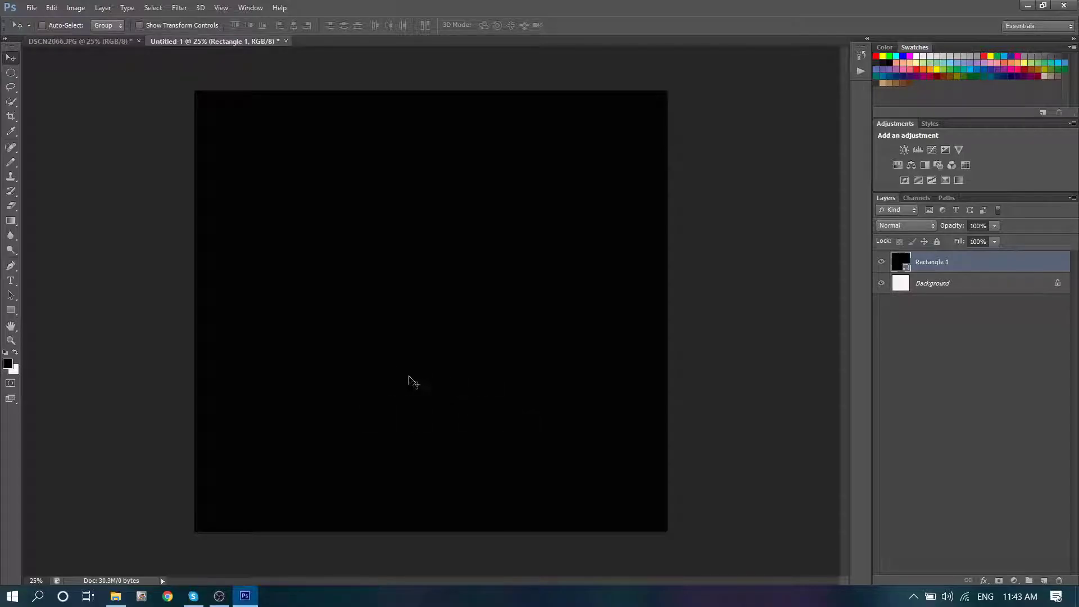
{"action": "left_click", "coordinate": [52, 8]}
{"action": "left_click", "coordinate": [113, 129]}
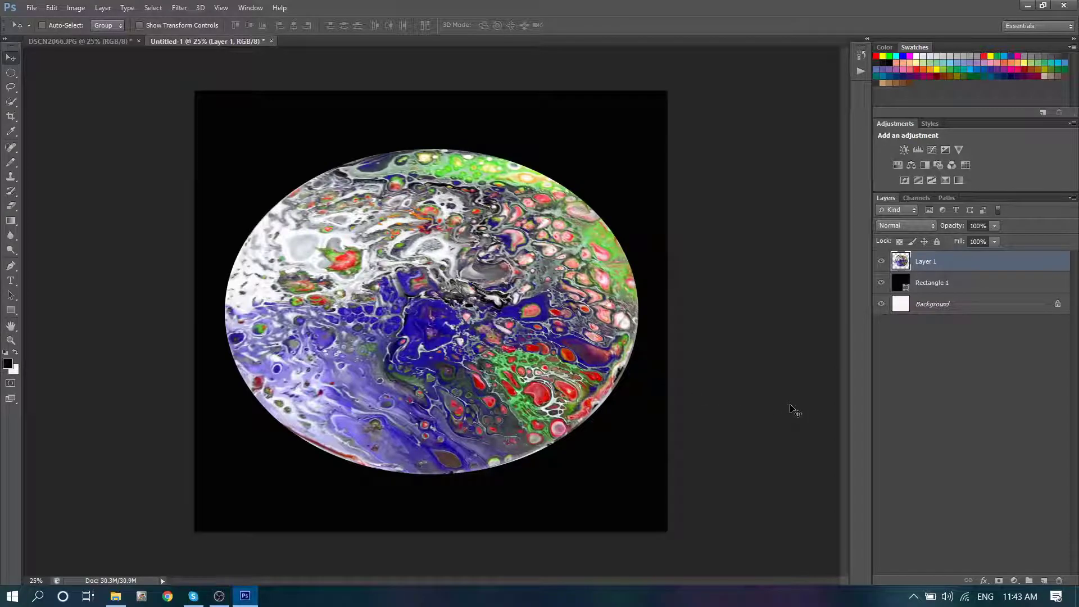
{"action": "left_click", "coordinate": [57, 40]}
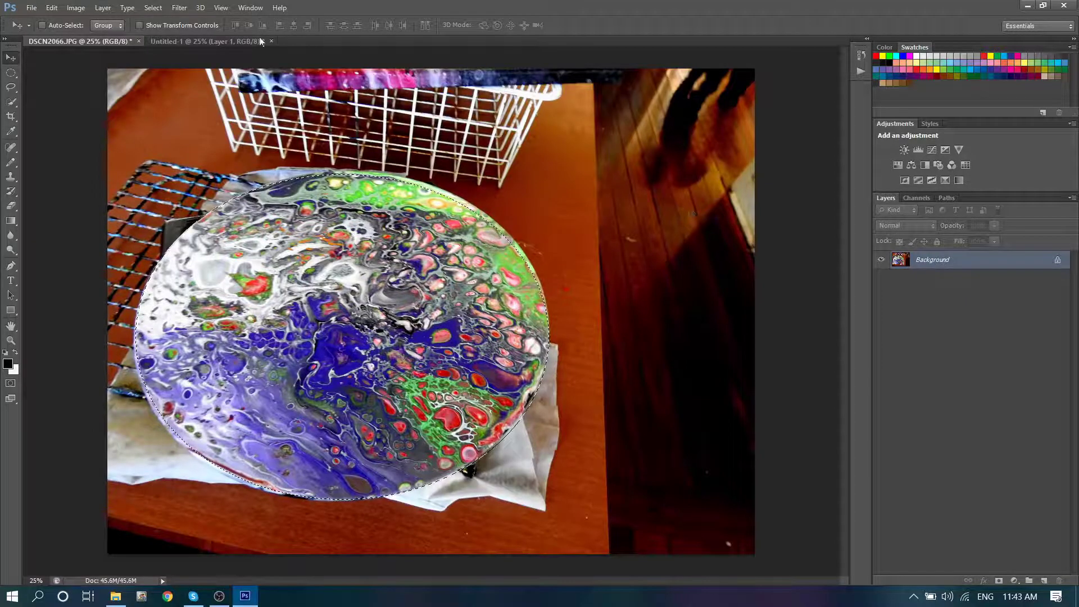
{"action": "left_click", "coordinate": [201, 40]}
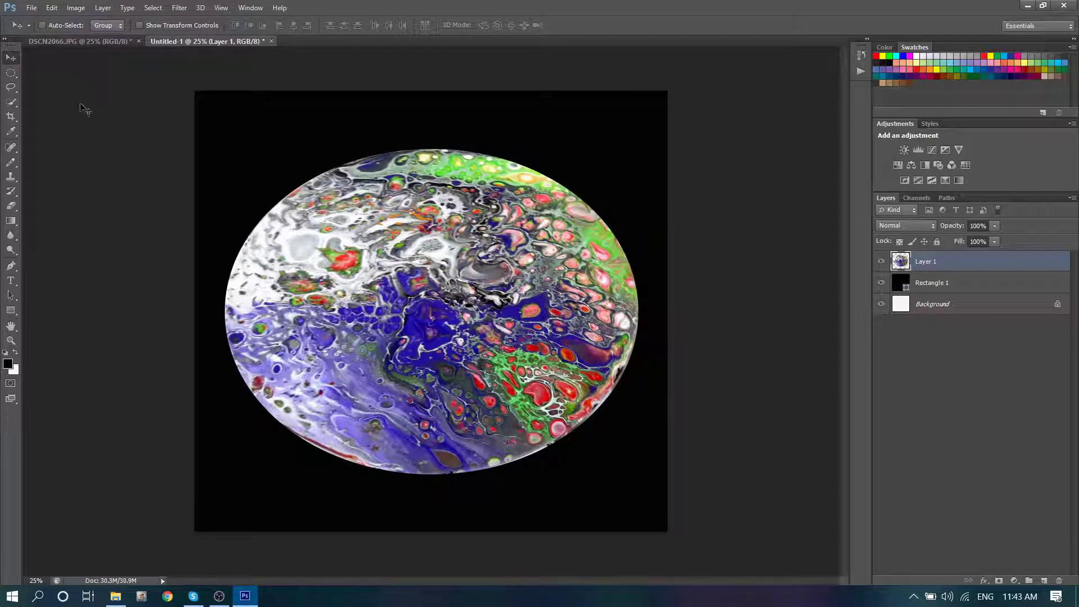
Scale the pasted painting to about 83% width so it looks round, reposition it near the canvas centre and apply the transformation.
{"action": "left_click", "coordinate": [53, 8]}
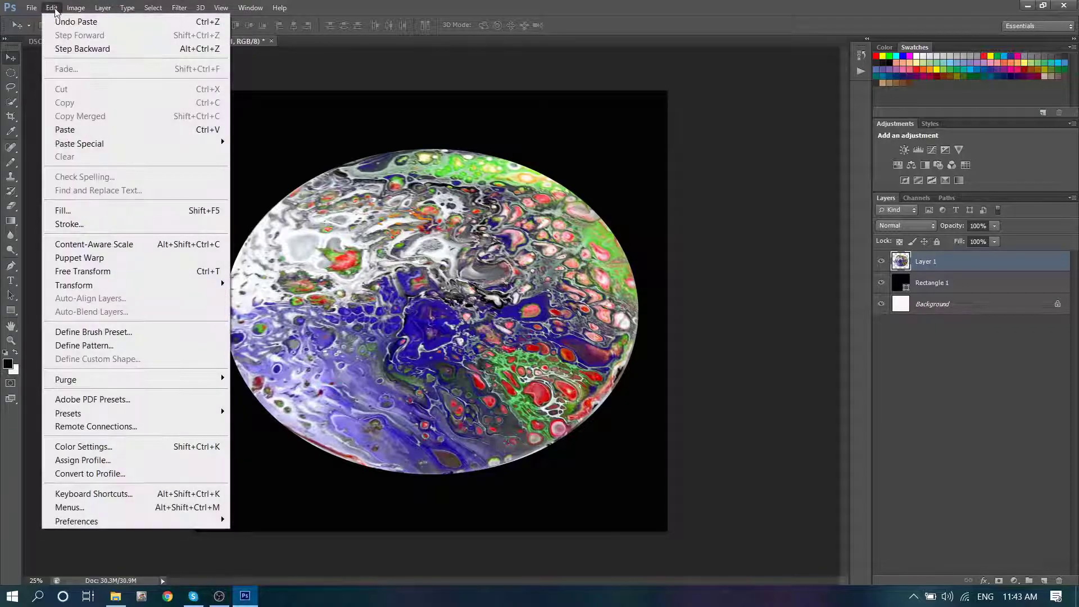
{"action": "mouse_move", "coordinate": [104, 288]}
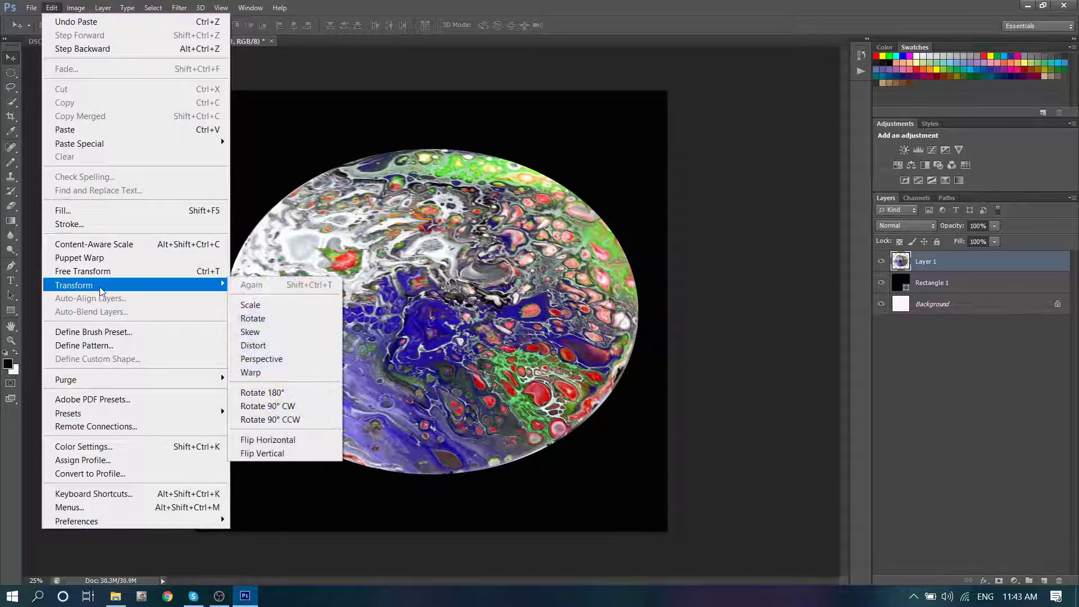
{"action": "left_click", "coordinate": [250, 306]}
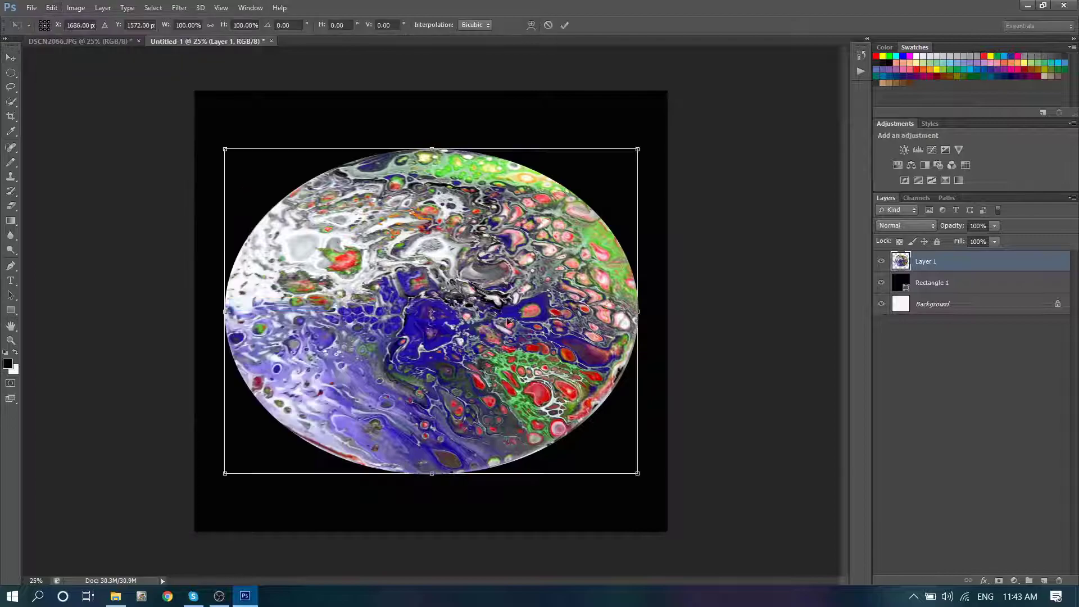
{"action": "left_click_drag", "start_coordinate": [637, 312], "coordinate": [568, 309]}
{"action": "mouse_move", "coordinate": [388, 364]}
{"action": "left_mouse_down"}
{"action": "mouse_move", "coordinate": [440, 364]}
{"action": "mouse_move", "coordinate": [421, 364]}
{"action": "mouse_move", "coordinate": [430, 367]}
{"action": "mouse_move", "coordinate": [398, 343]}
{"action": "mouse_move", "coordinate": [410, 366]}
{"action": "mouse_move", "coordinate": [397, 360]}
{"action": "left_mouse_up"}
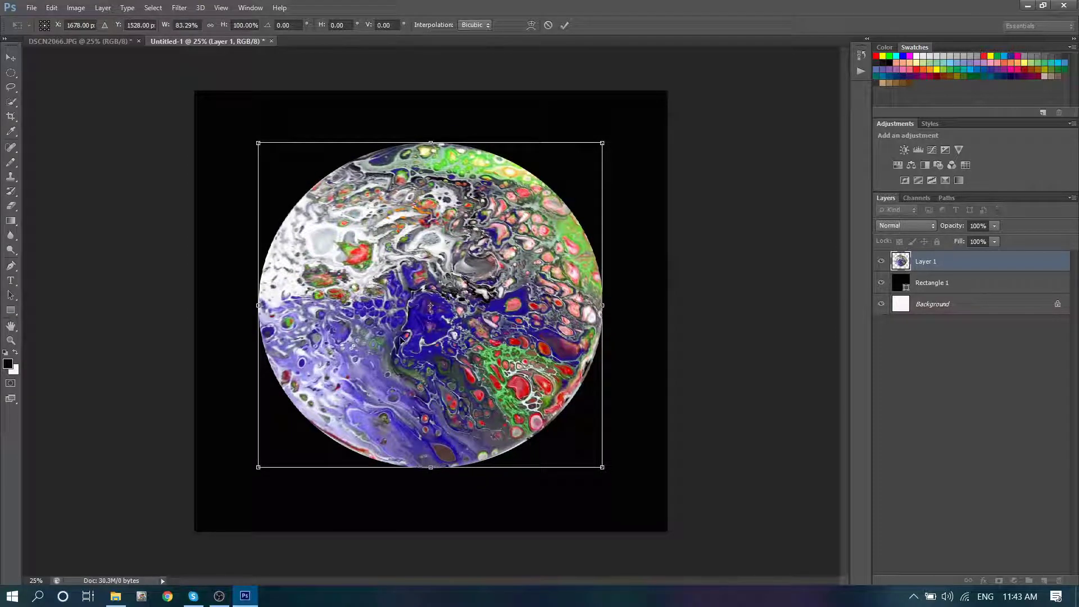
{"action": "left_click", "coordinate": [13, 61]}
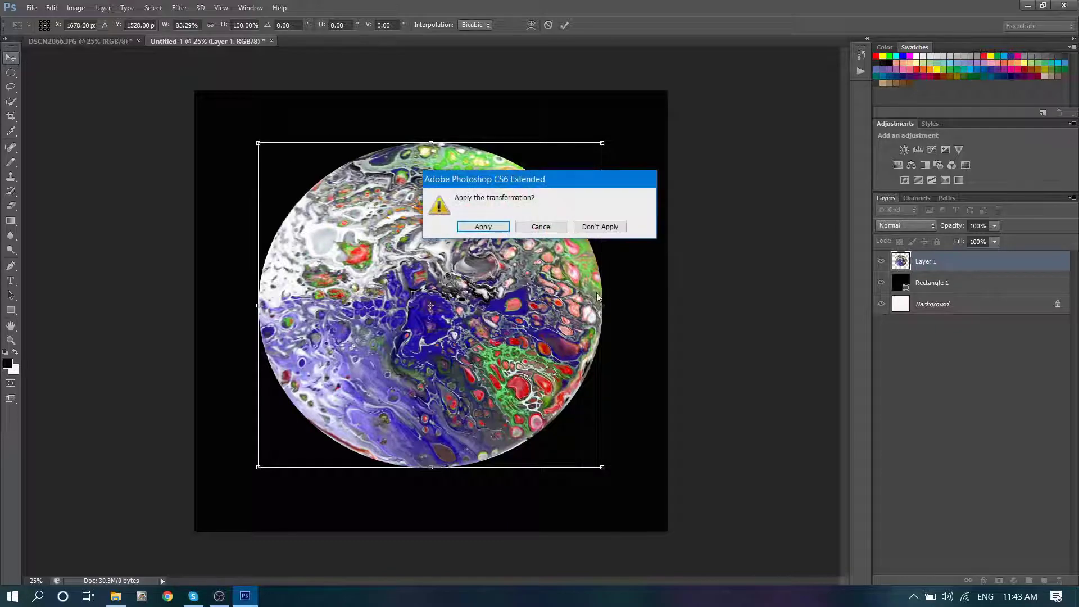
{"action": "left_click", "coordinate": [483, 226]}
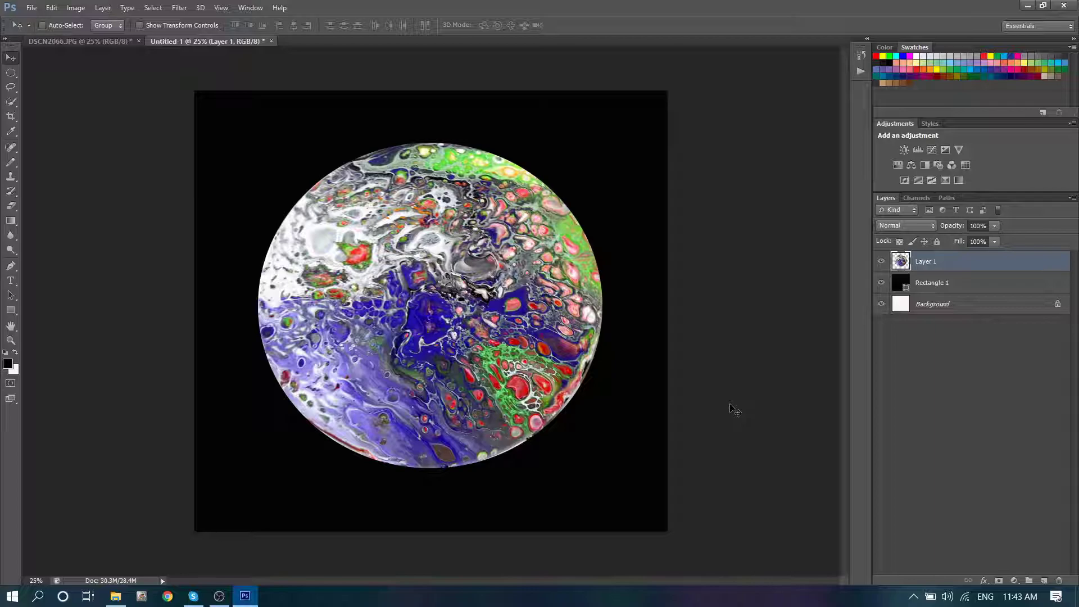
Nudge the painting layer slightly downward to centre it vertically on the black background.
{"action": "key", "text": "Down"}
{"action": "key", "text": "Down"}
{"action": "key", "text": "Down"}
{"action": "key", "text": "Down"}
{"action": "key", "text": "Down"}
{"action": "key", "text": "Down"}
{"action": "key", "text": "Down"}
{"action": "key", "text": "Down"}
{"action": "key", "text": "Down"}
{"action": "key", "text": "Down"}
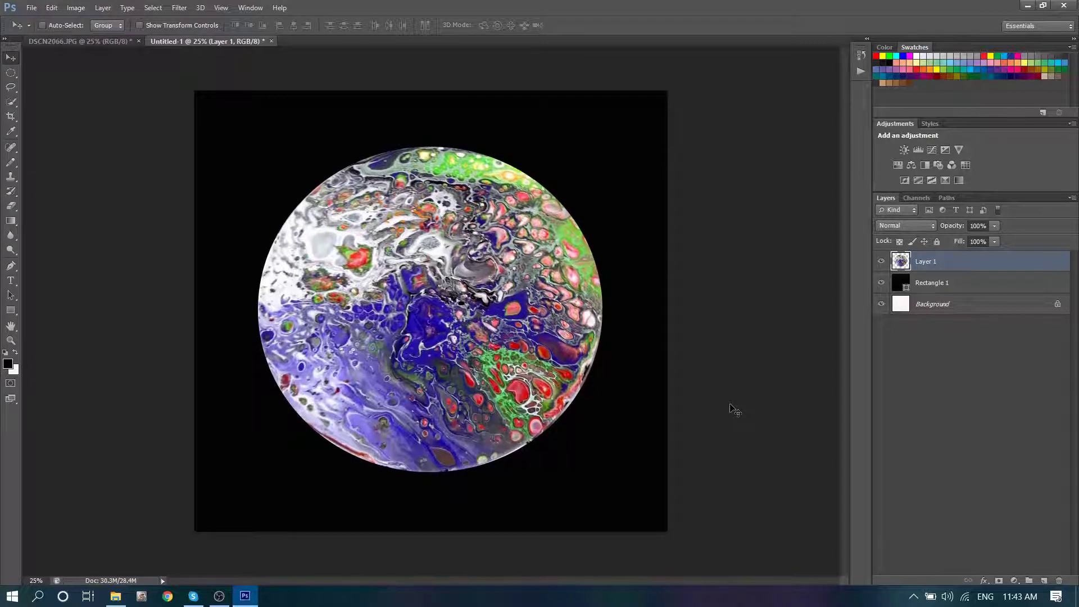
{"action": "key", "text": "Down"}
{"action": "key", "text": "Down"}
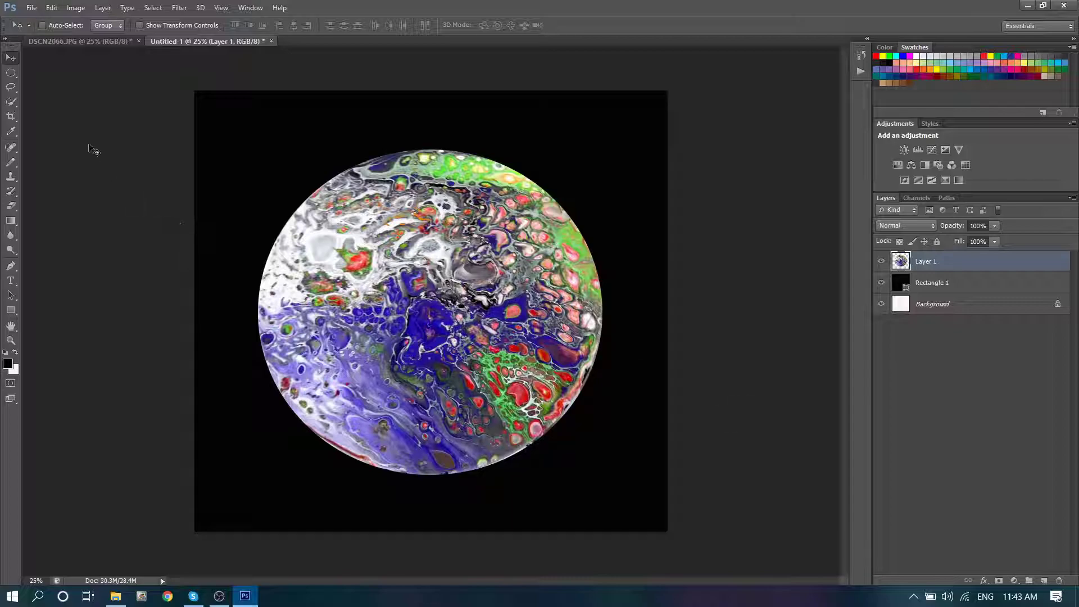
Save a JPEG copy of the composition as circle in the Circle Tute folder, accepting the offered JPEG options.
{"action": "left_click", "coordinate": [35, 12]}
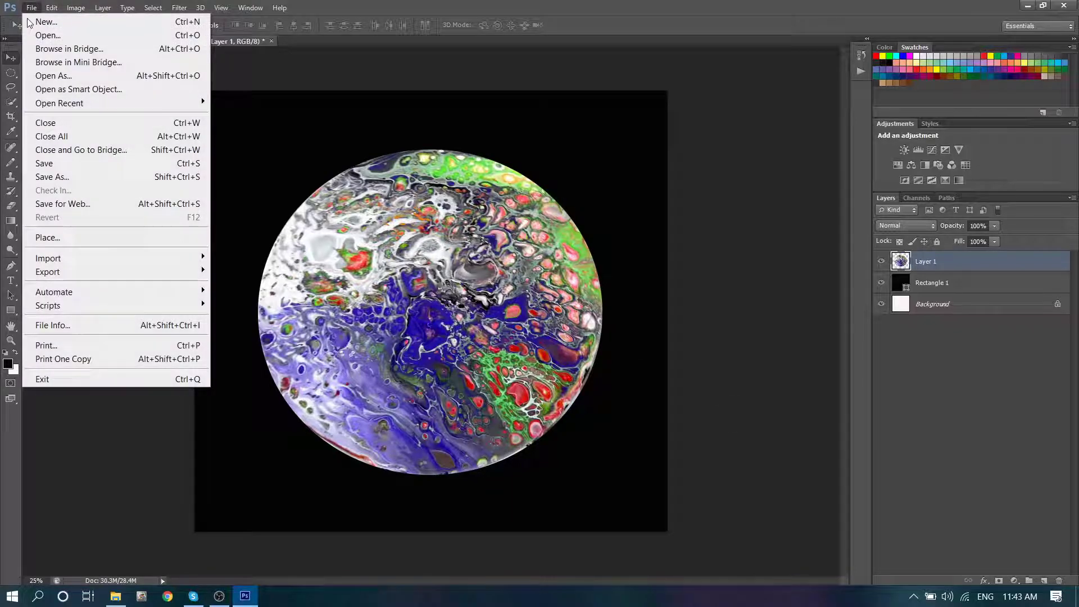
{"action": "left_click", "coordinate": [42, 178]}
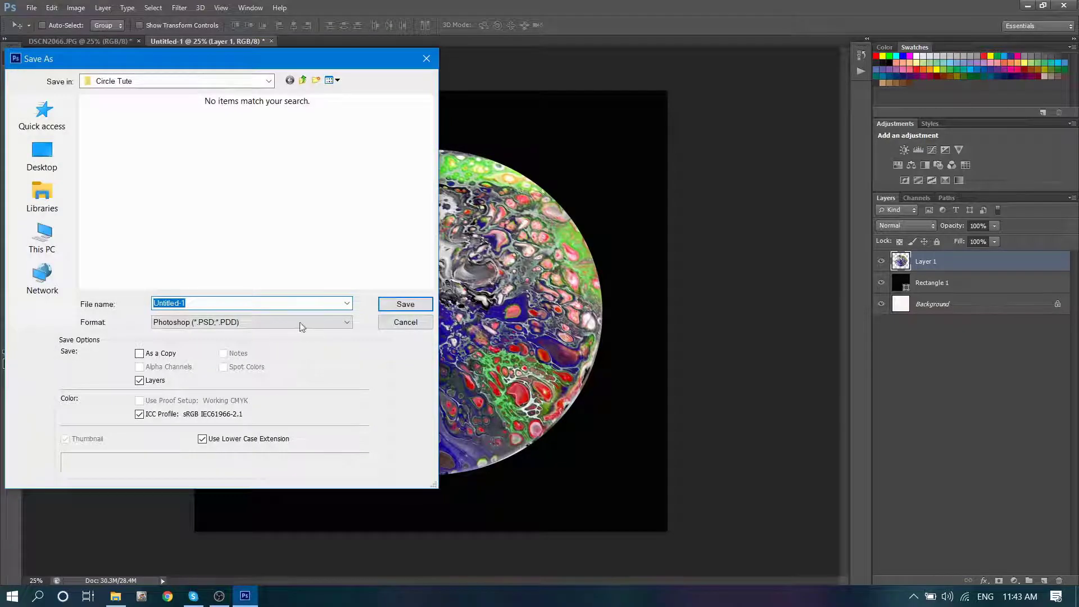
{"action": "left_click", "coordinate": [349, 321]}
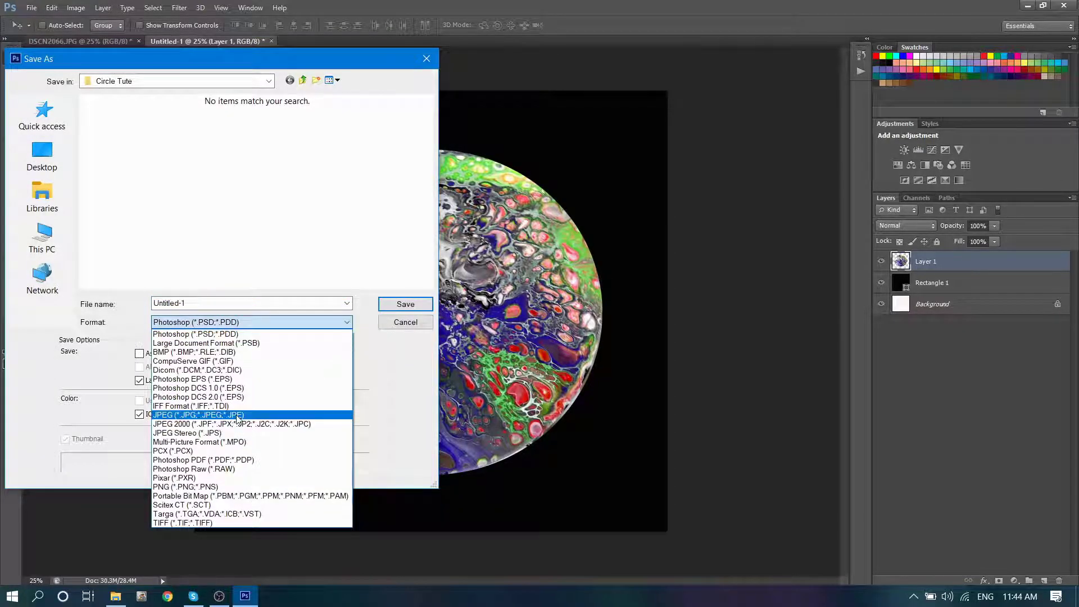
{"action": "left_click", "coordinate": [350, 410]}
{"action": "left_click", "coordinate": [239, 304]}
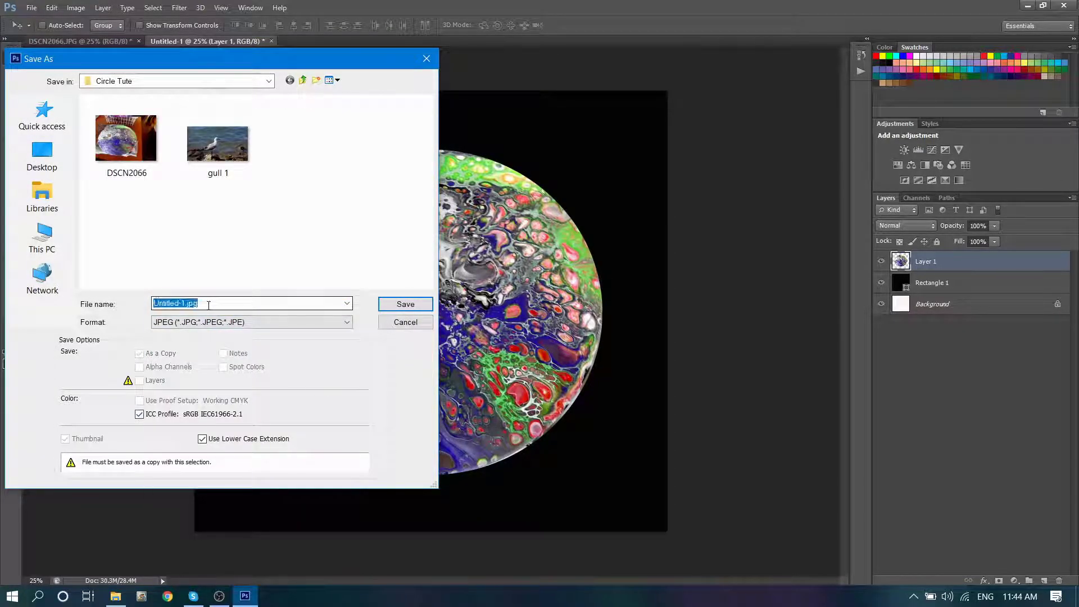
{"action": "type", "text": "circle"}
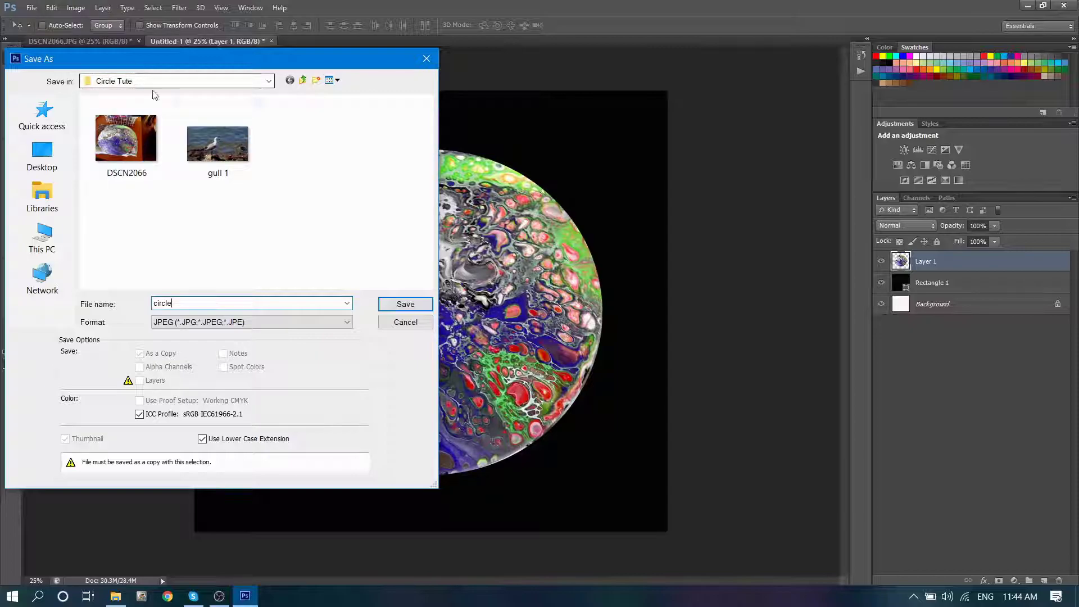
{"action": "left_click", "coordinate": [420, 307]}
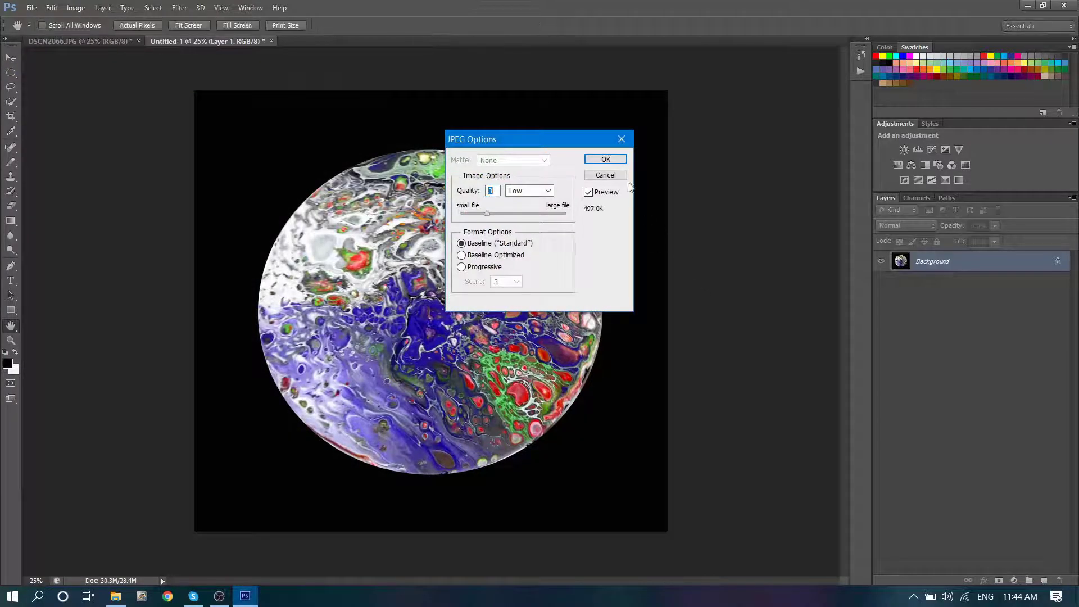
{"action": "left_click", "coordinate": [606, 160]}
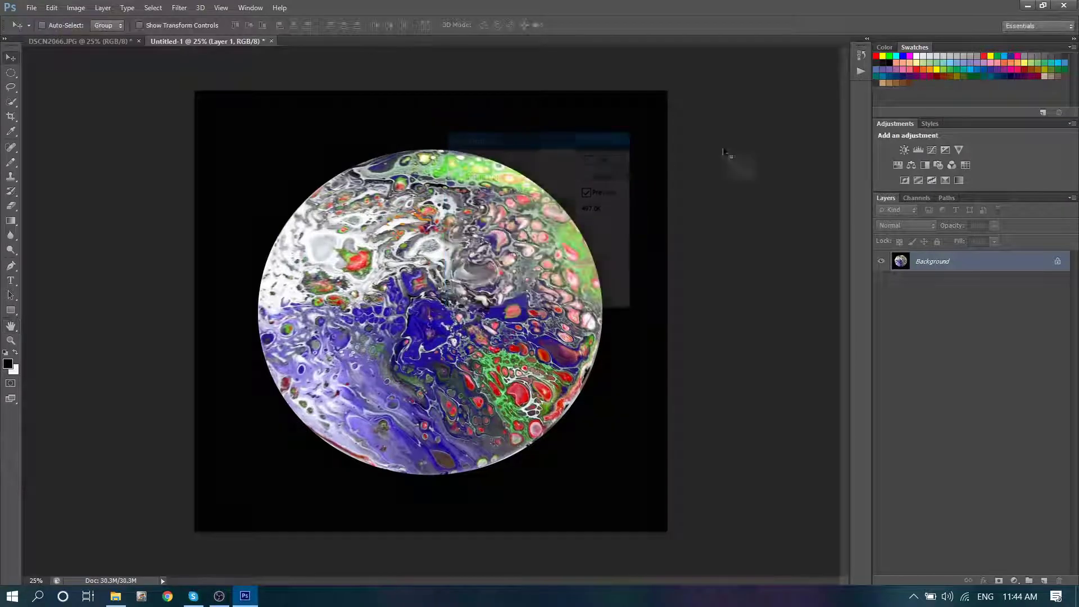
Quit Photoshop without saving the changes to Untitled-1 or DSCN2066.JPG.
{"action": "left_click", "coordinate": [1064, 5]}
{"action": "left_click", "coordinate": [526, 227]}
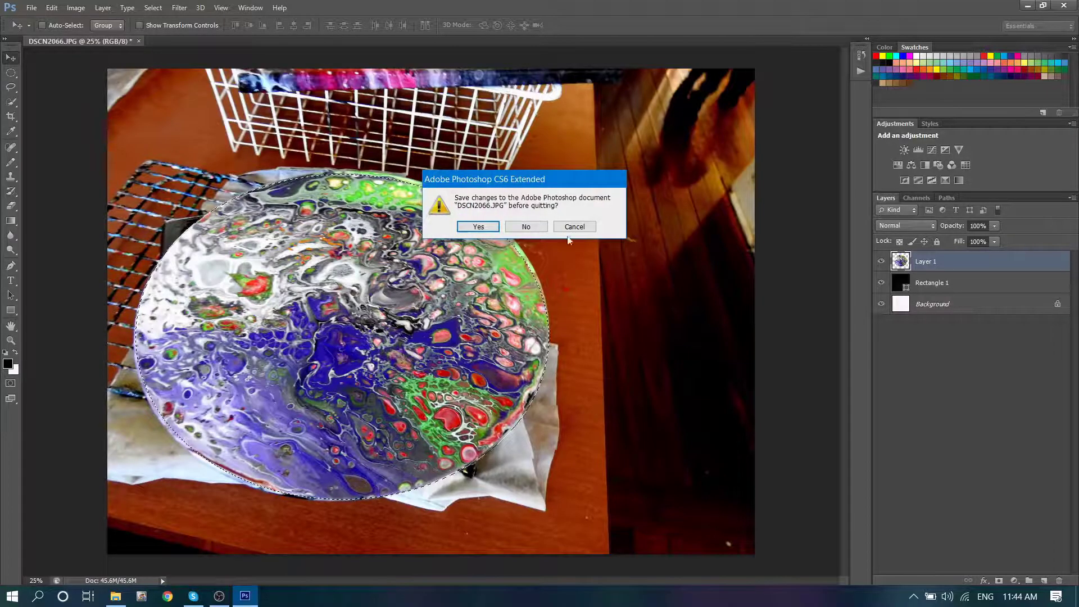
{"action": "left_click", "coordinate": [527, 226]}
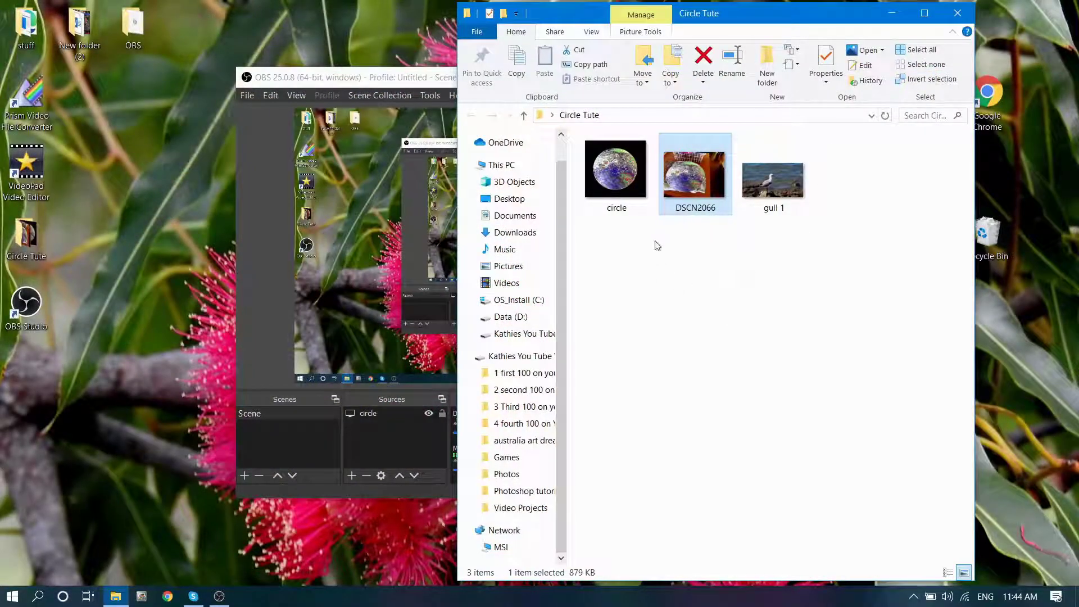
View the original DSCN2066 photo and the saved circle image side by side, enlarge the circle image, and close both.
{"action": "right_click", "coordinate": [695, 178]}
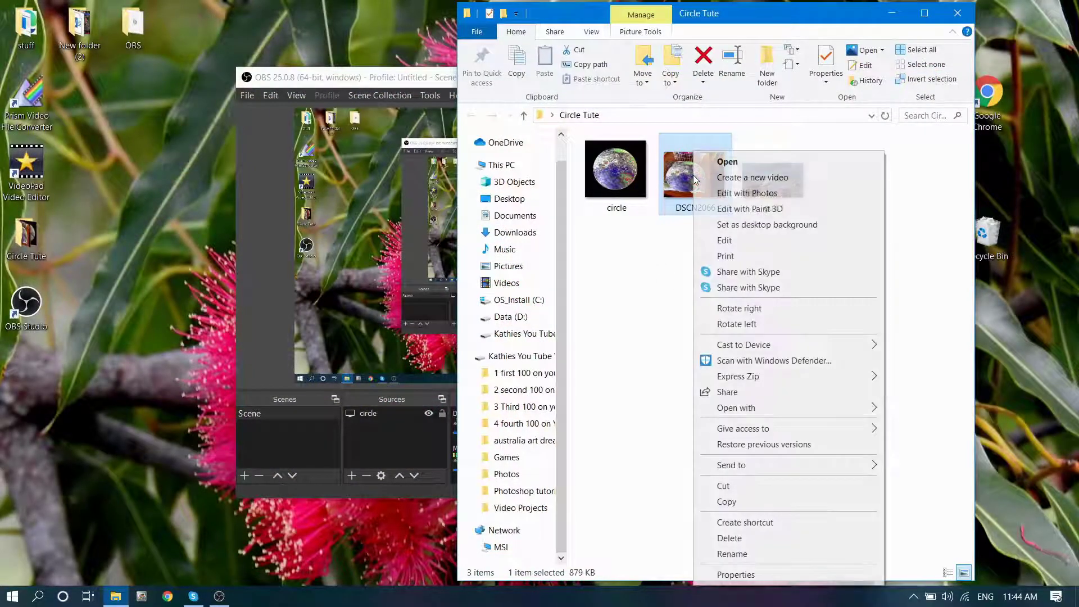
{"action": "left_click", "coordinate": [728, 163]}
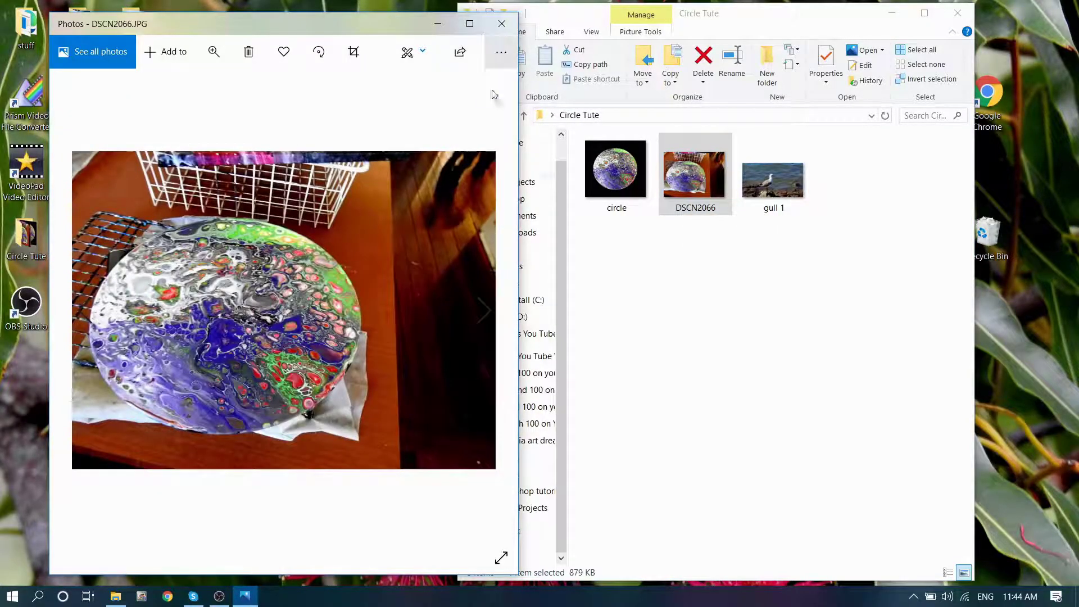
{"action": "right_click", "coordinate": [617, 163]}
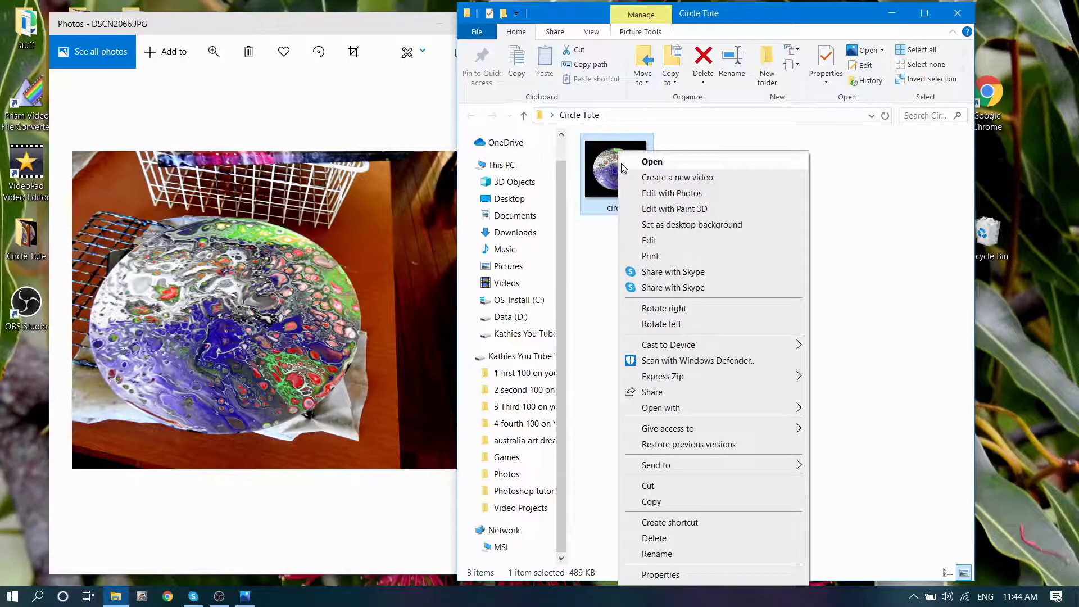
{"action": "left_click", "coordinate": [652, 163]}
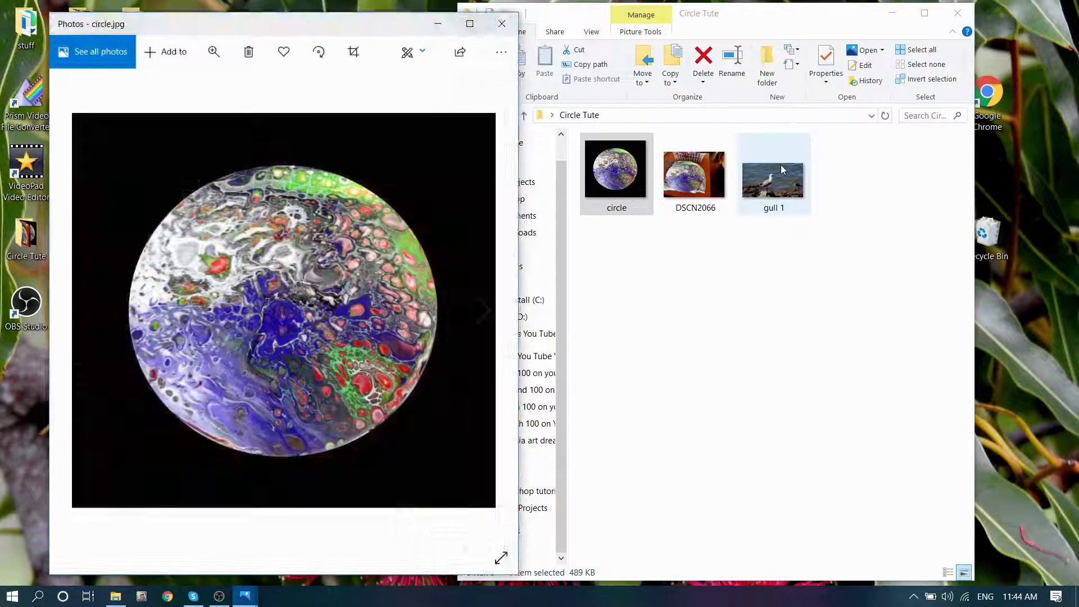
{"action": "left_click_drag", "start_coordinate": [343, 31], "coordinate": [673, 50]}
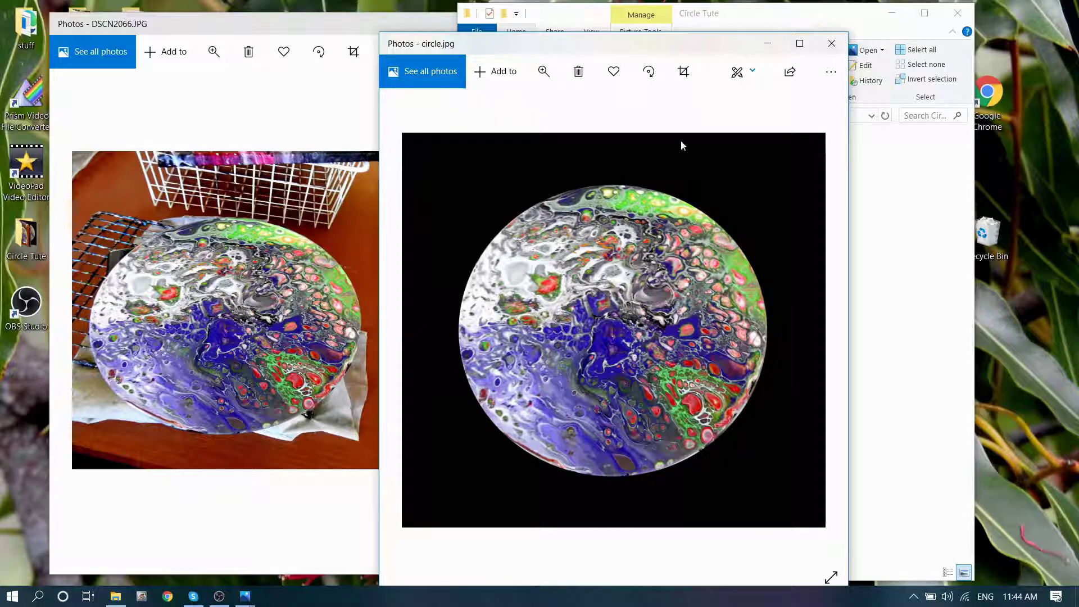
{"action": "left_click", "coordinate": [800, 43]}
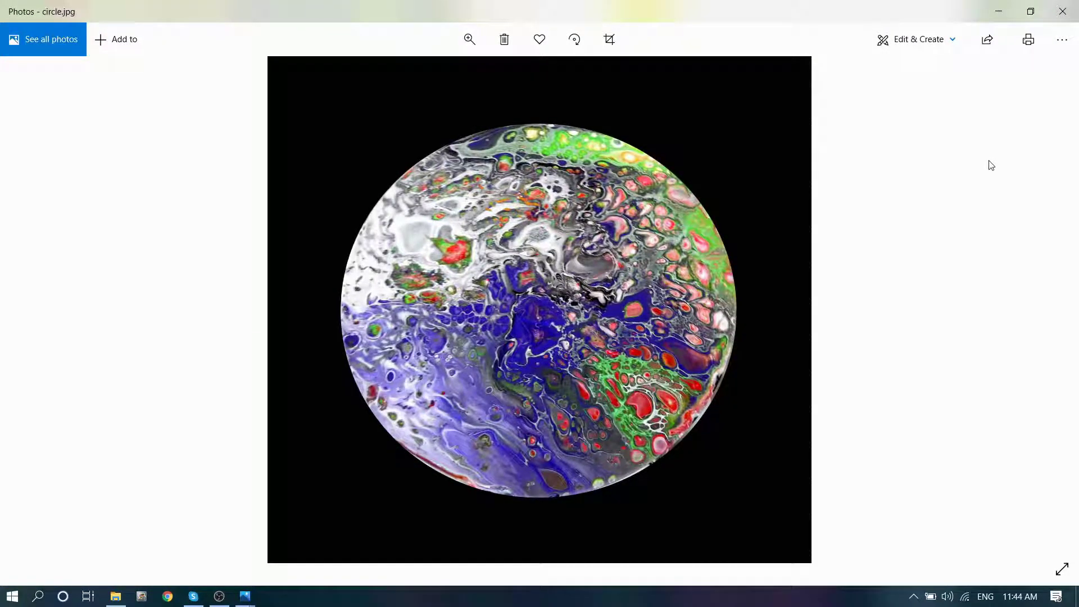
{"action": "left_click", "coordinate": [1062, 11]}
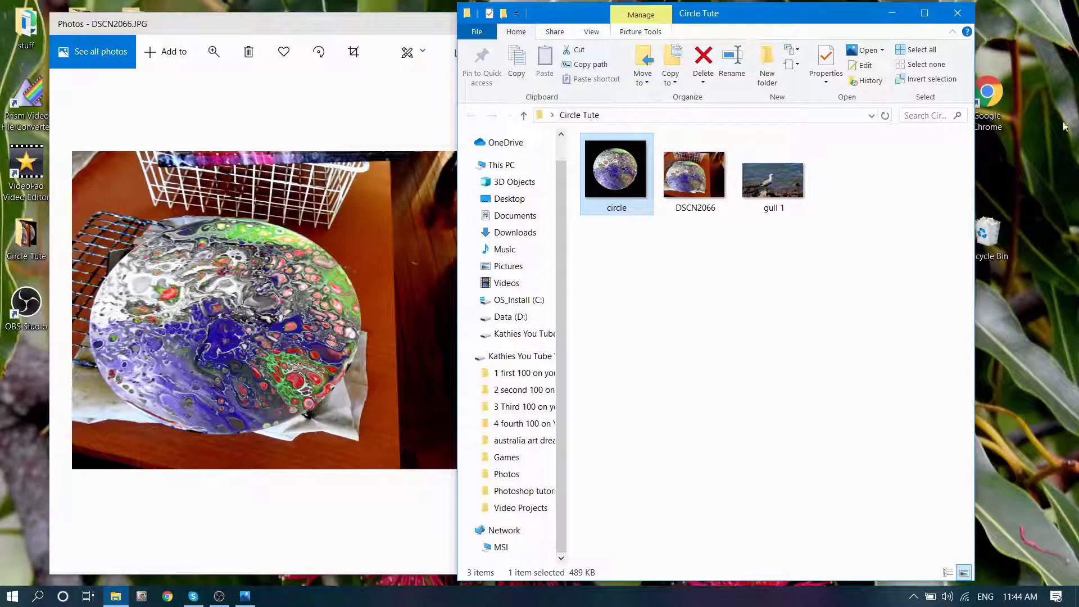
{"action": "left_click", "coordinate": [389, 27]}
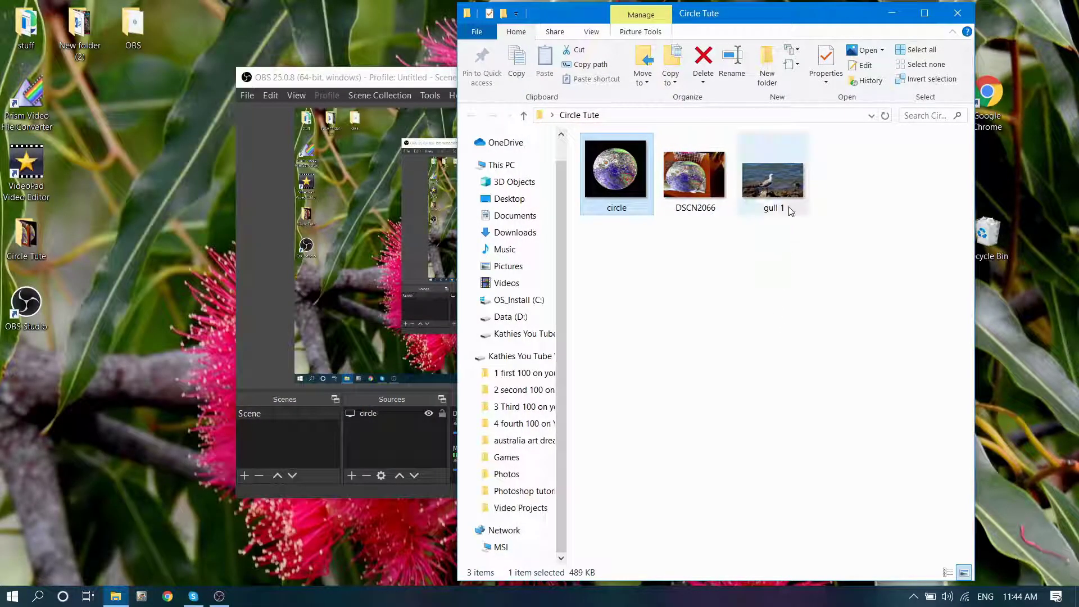
View the gull 1 photo at full window size in the image viewer and close it.
{"action": "left_click", "coordinate": [773, 191]}
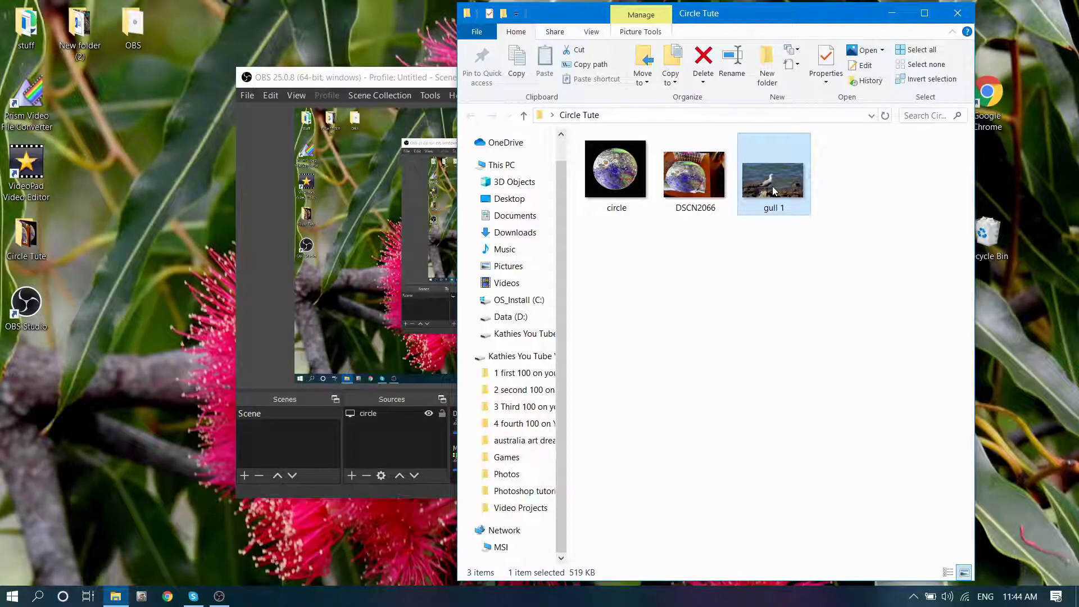
{"action": "double_click", "coordinate": [773, 191]}
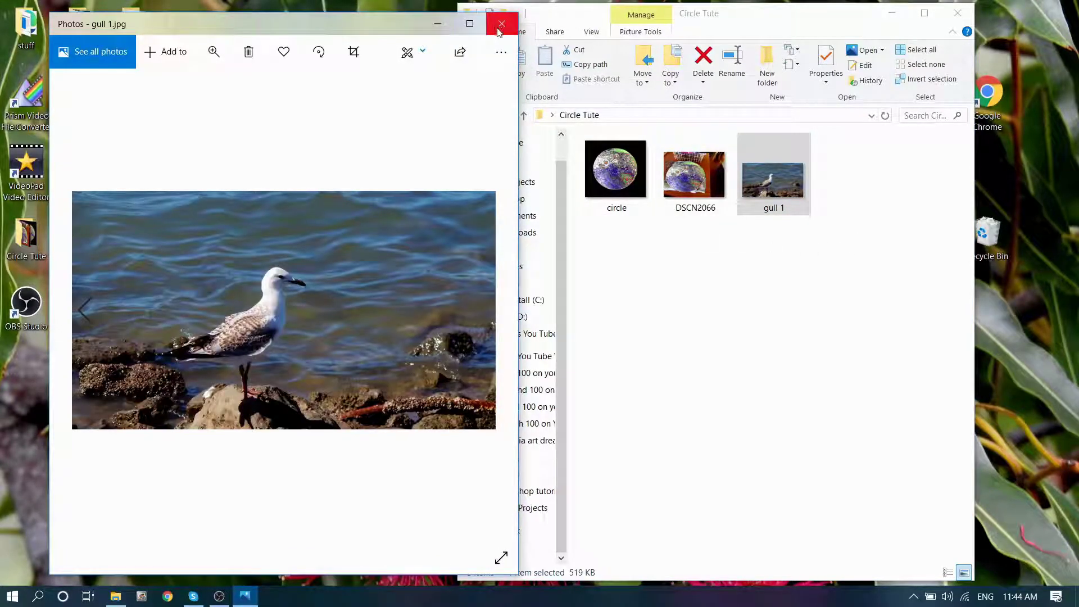
{"action": "left_click", "coordinate": [470, 24]}
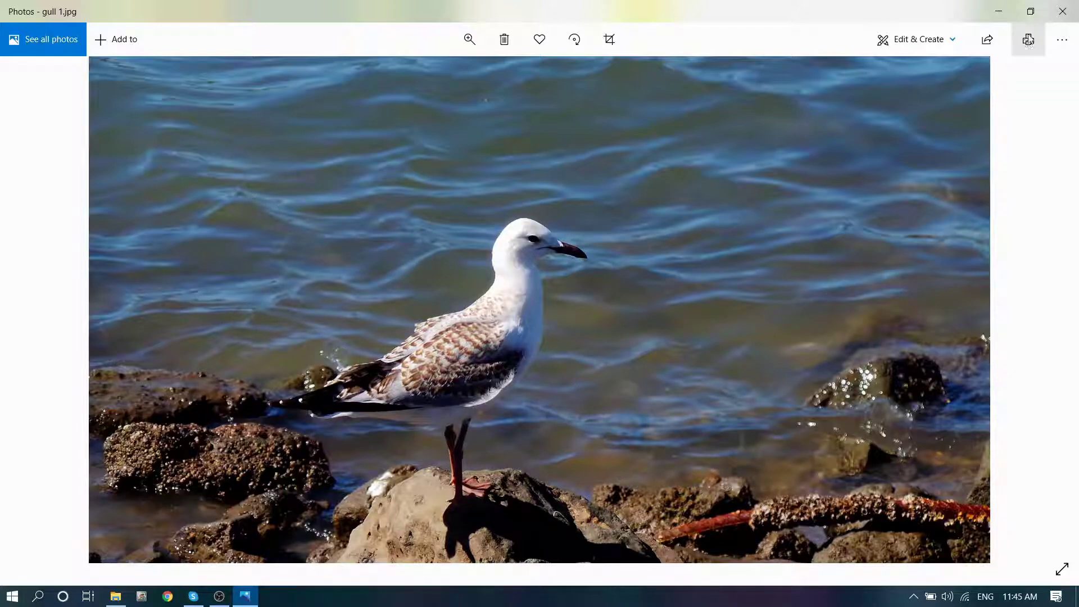
{"action": "left_click", "coordinate": [1063, 12]}
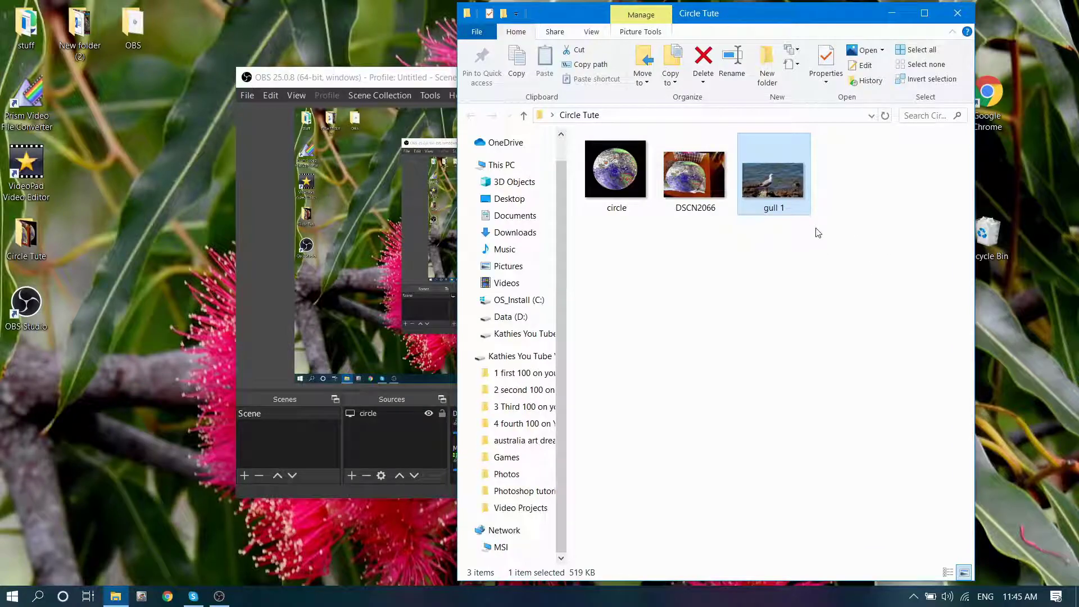
Open the gull 1 photo from the Circle Tute folder in Adobe Photoshop CS6.
{"action": "right_click", "coordinate": [767, 196]}
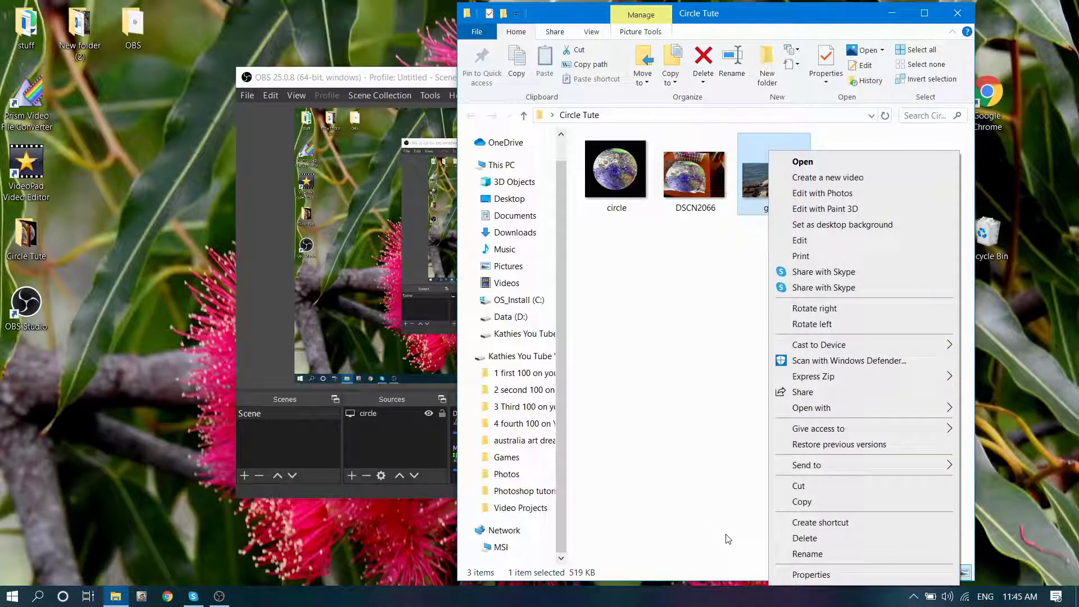
{"action": "mouse_move", "coordinate": [874, 408]}
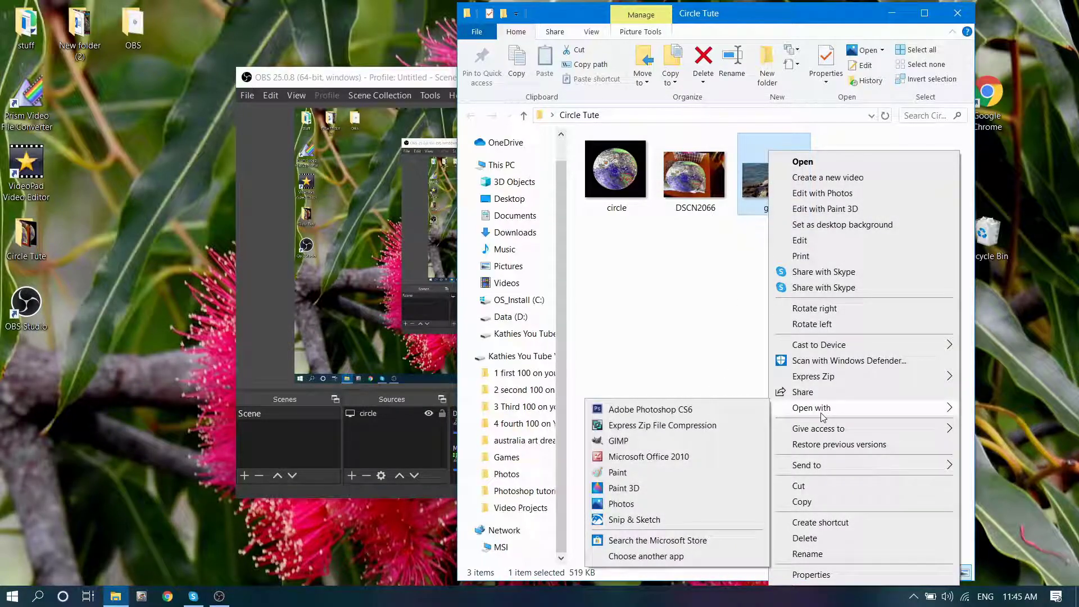
{"action": "left_click", "coordinate": [639, 411]}
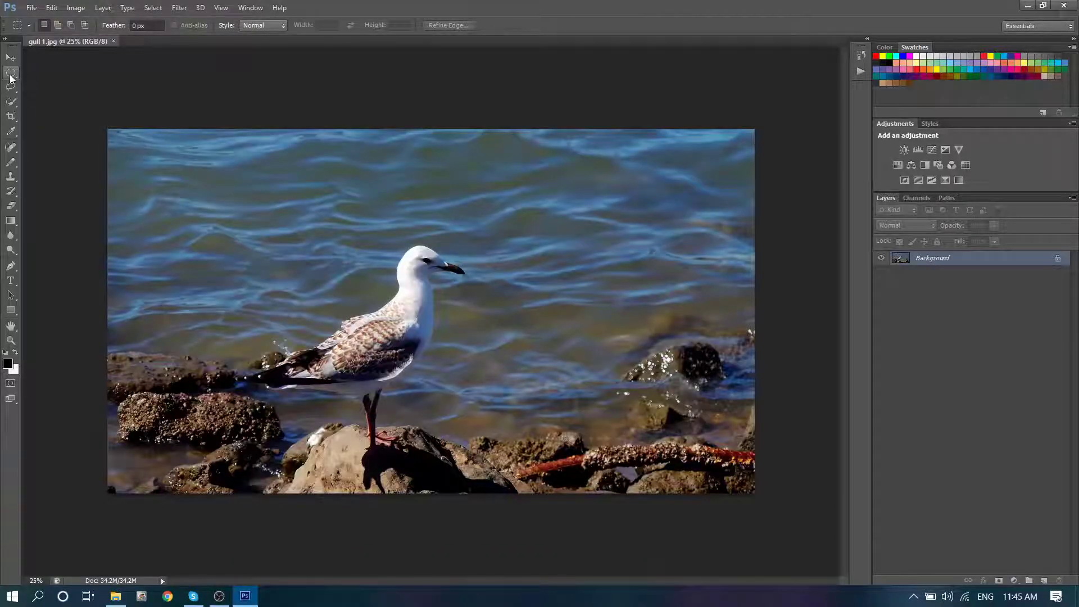
Select a nearly square area around the gull with the Rectangular Marquee tool and copy it.
{"action": "left_click", "coordinate": [10, 73]}
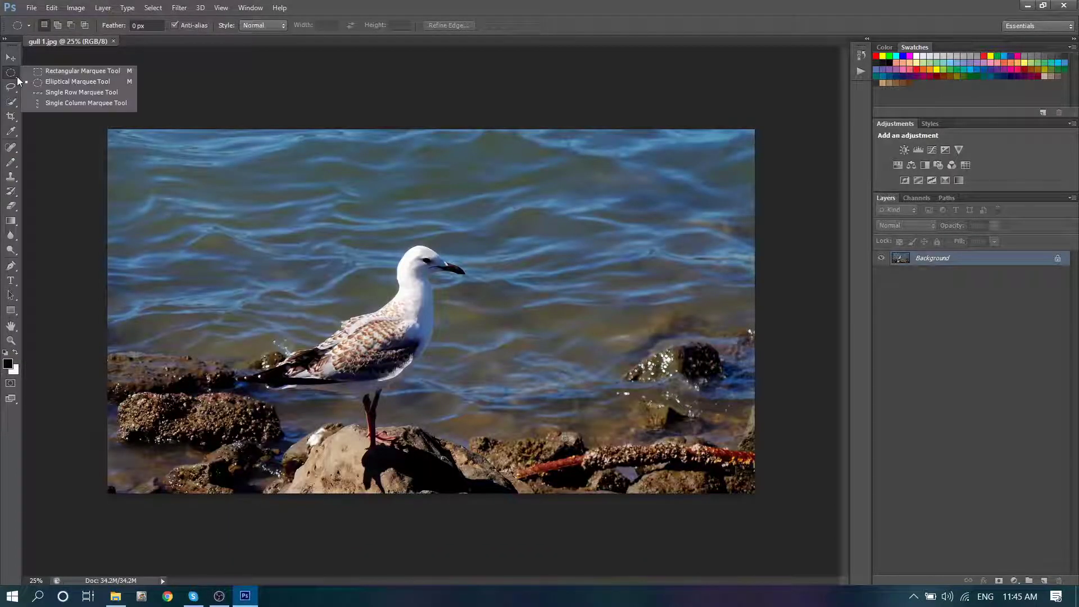
{"action": "left_click", "coordinate": [62, 71]}
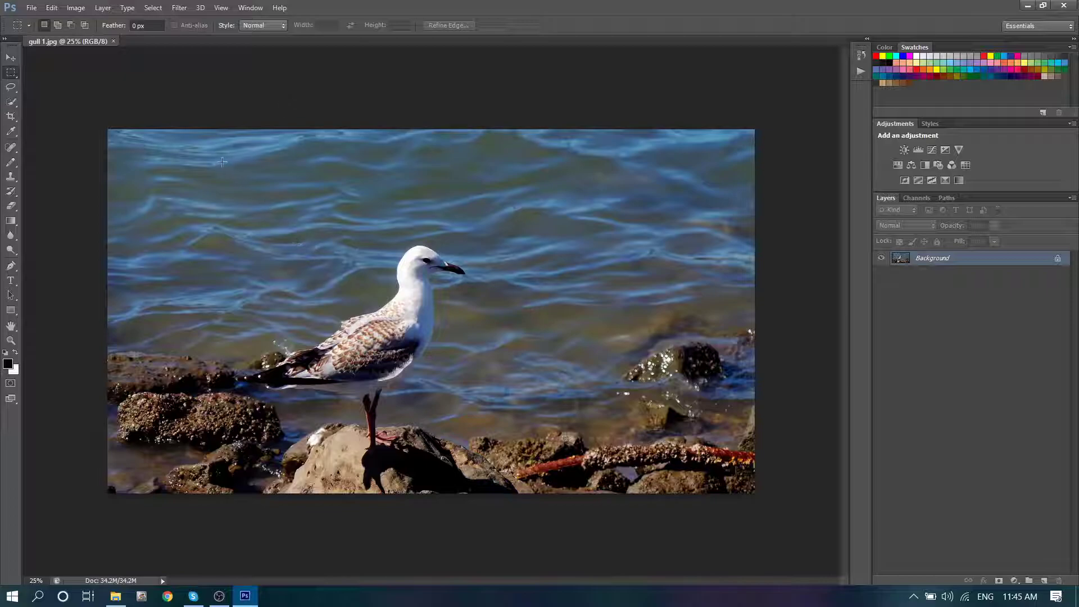
{"action": "left_click_drag", "start_coordinate": [188, 161], "coordinate": [533, 485]}
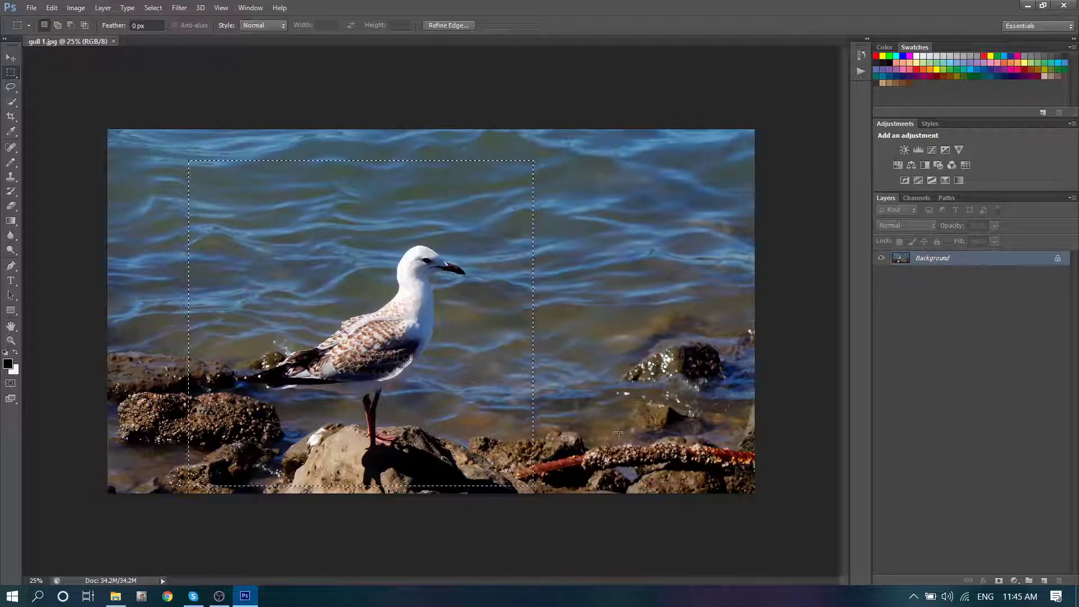
{"action": "left_click", "coordinate": [52, 8]}
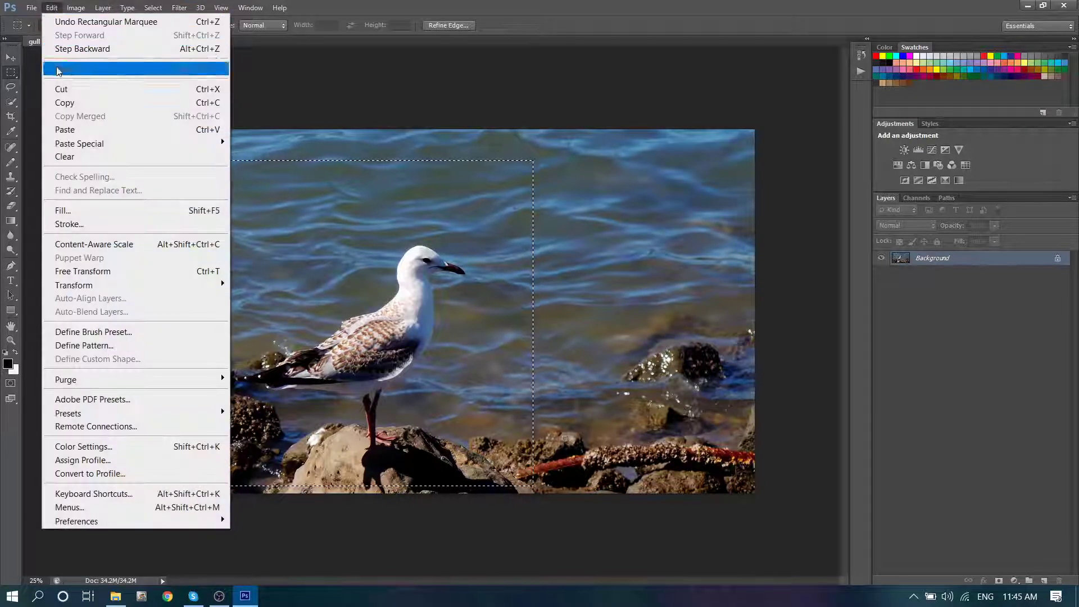
{"action": "left_click", "coordinate": [69, 108]}
Create a new document from the Clipboard preset, 2456 × 2320 pixels at 72 pixels/inch, with the background colour as contents.
{"action": "left_click", "coordinate": [31, 7]}
{"action": "left_click", "coordinate": [38, 22]}
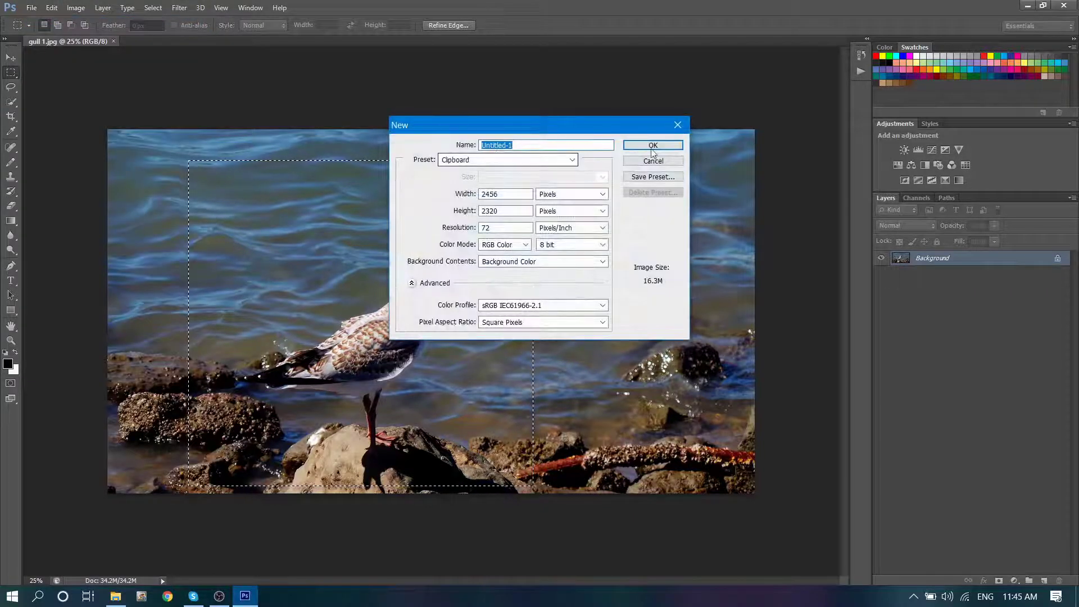
{"action": "left_click", "coordinate": [653, 145]}
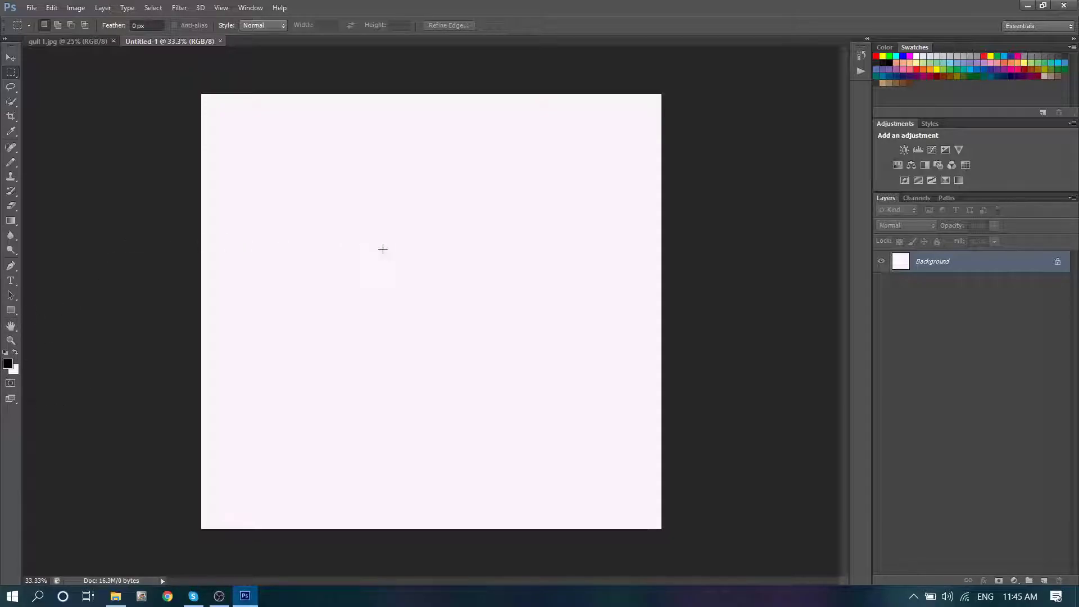
Return to the gull 1.jpg document and clear its rectangular selection.
{"action": "left_click", "coordinate": [76, 41]}
{"action": "left_click", "coordinate": [159, 12]}
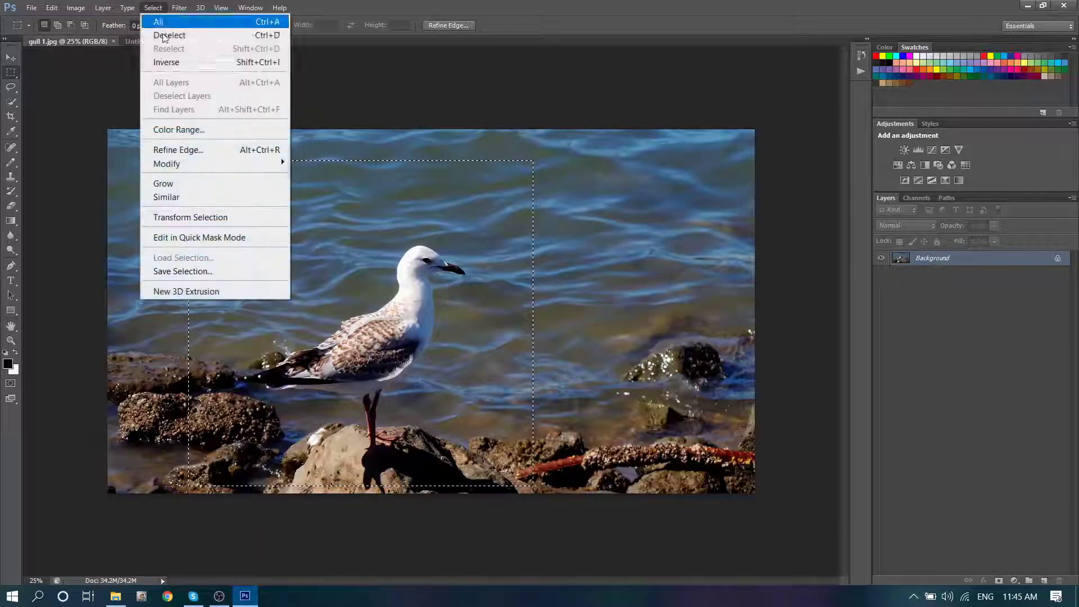
{"action": "left_click", "coordinate": [163, 32]}
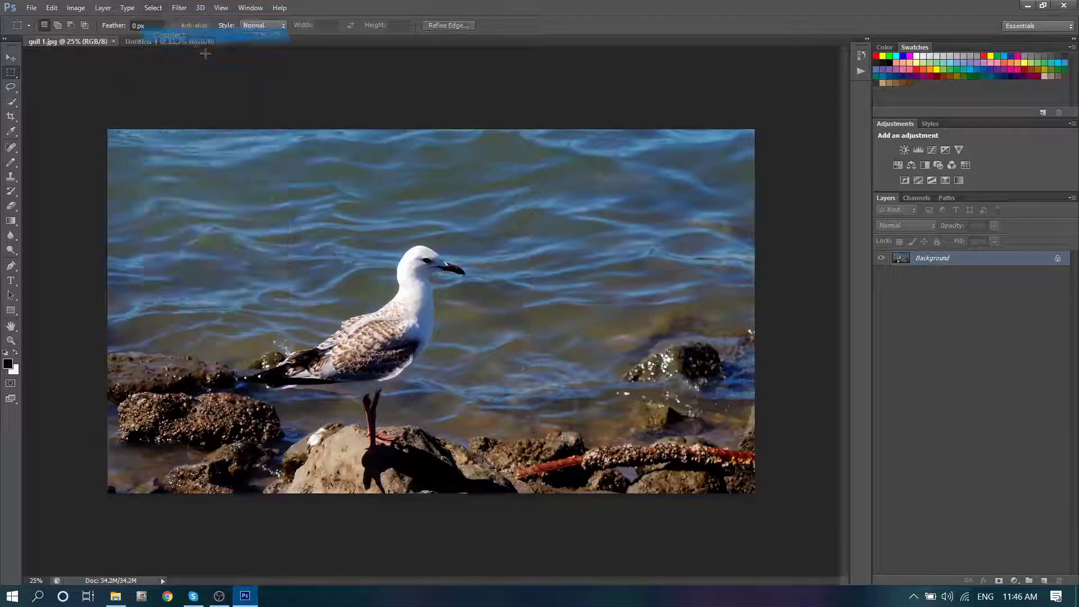
Draw a circular selection around the gull and the rock beneath it with the Elliptical Marquee tool.
{"action": "right_click", "coordinate": [16, 80]}
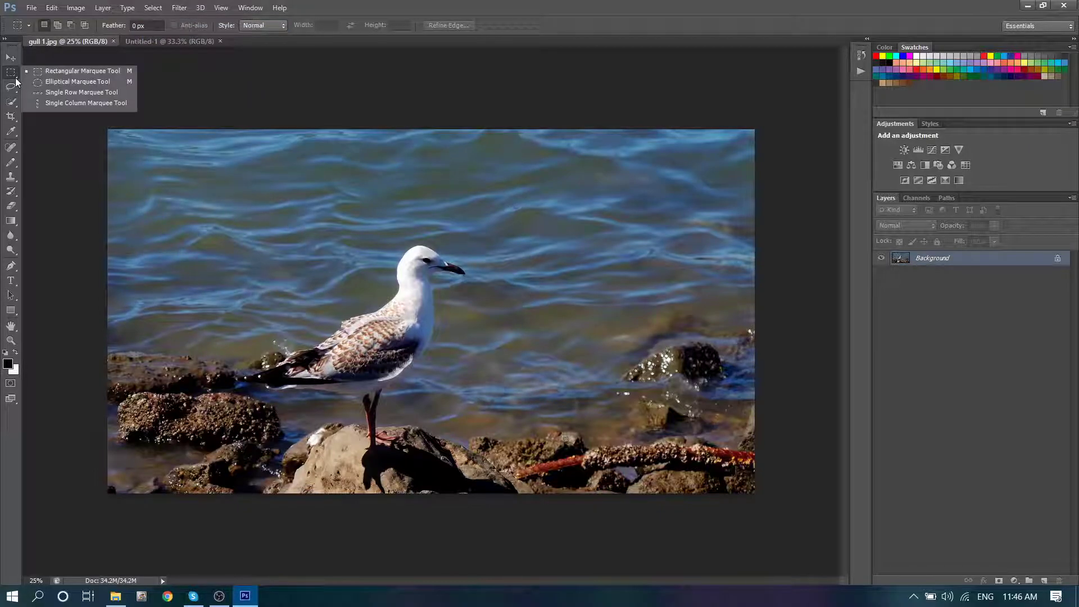
{"action": "left_click", "coordinate": [63, 82]}
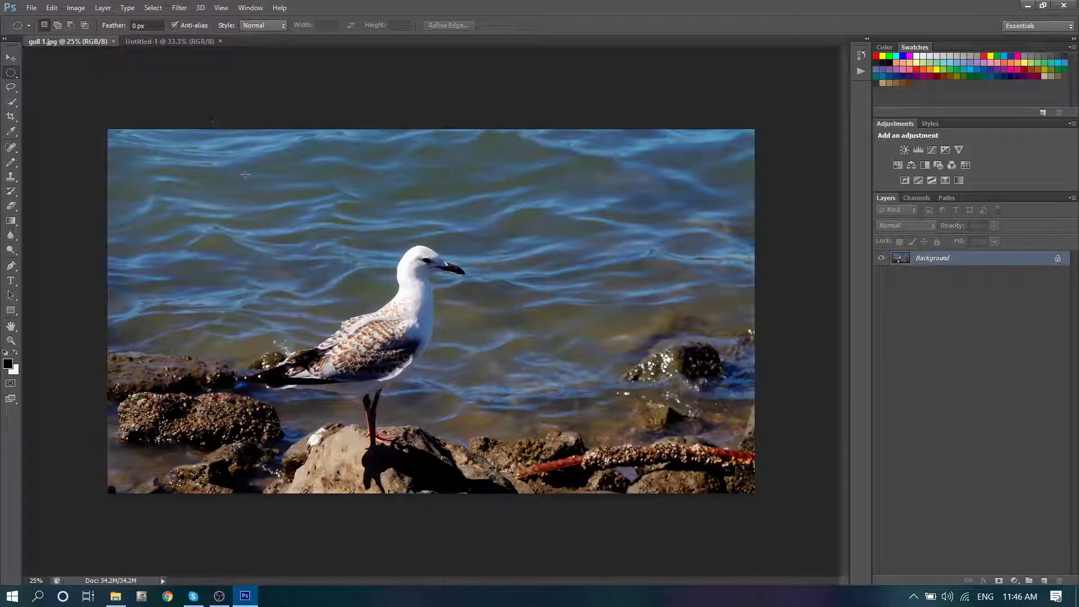
{"action": "left_click_drag", "start_coordinate": [228, 185], "coordinate": [565, 491]}
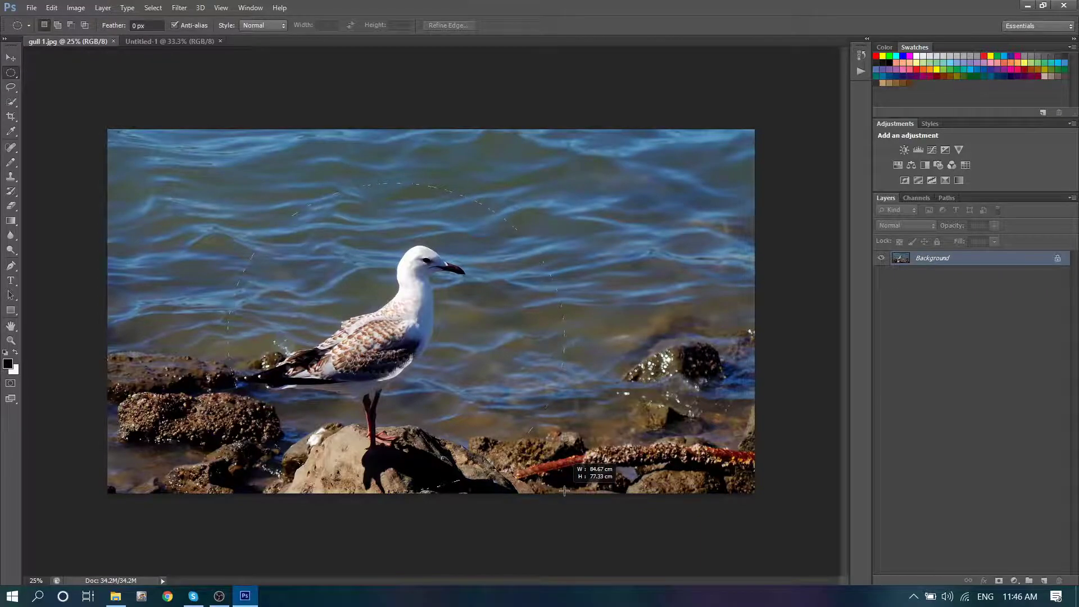
{"action": "left_click_drag", "start_coordinate": [564, 492], "coordinate": [534, 486]}
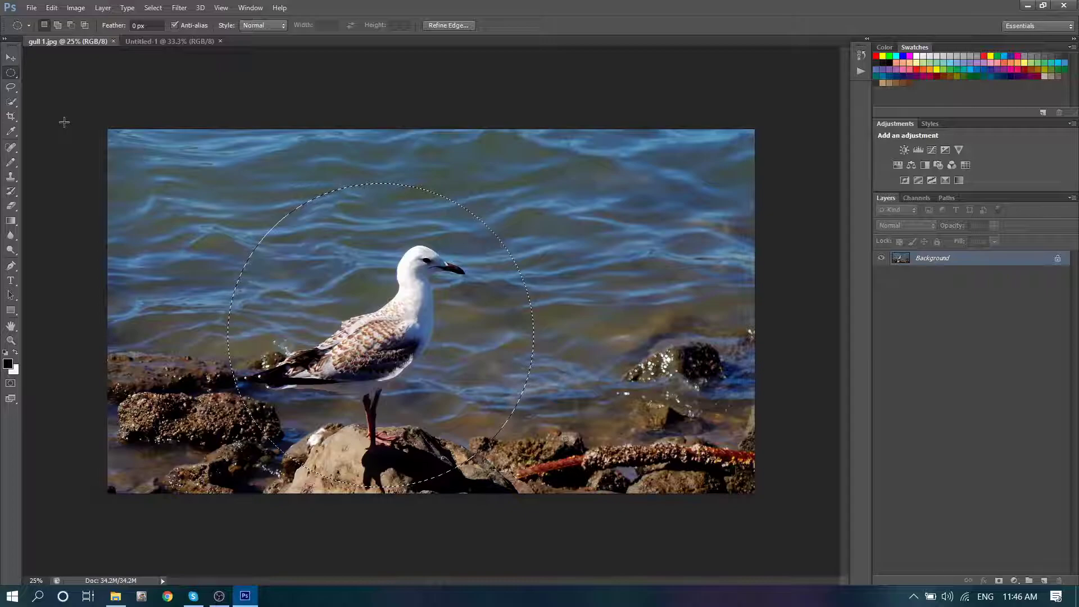
Use Transform Selection to move the circle to about X 1782 px, Y 1454 px around the gull, and apply it.
{"action": "left_click", "coordinate": [152, 8]}
{"action": "left_click", "coordinate": [190, 217]}
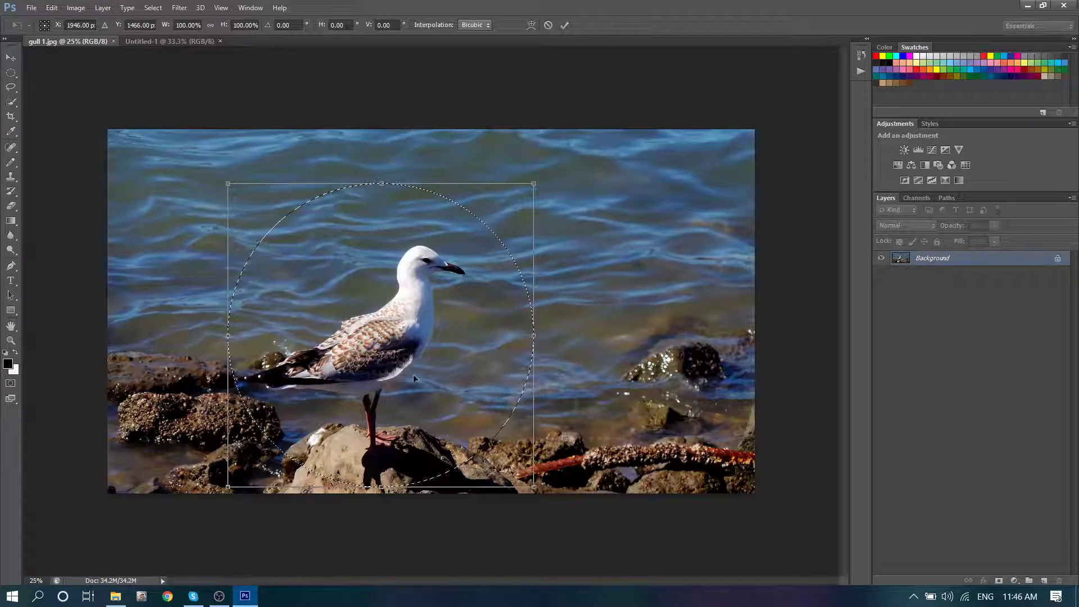
{"action": "mouse_move", "coordinate": [413, 374]}
{"action": "left_mouse_down"}
{"action": "mouse_move", "coordinate": [397, 379]}
{"action": "mouse_move", "coordinate": [410, 372]}
{"action": "mouse_move", "coordinate": [419, 276]}
{"action": "mouse_move", "coordinate": [489, 382]}
{"action": "mouse_move", "coordinate": [509, 393]}
{"action": "mouse_move", "coordinate": [460, 403]}
{"action": "mouse_move", "coordinate": [404, 377]}
{"action": "left_mouse_up"}
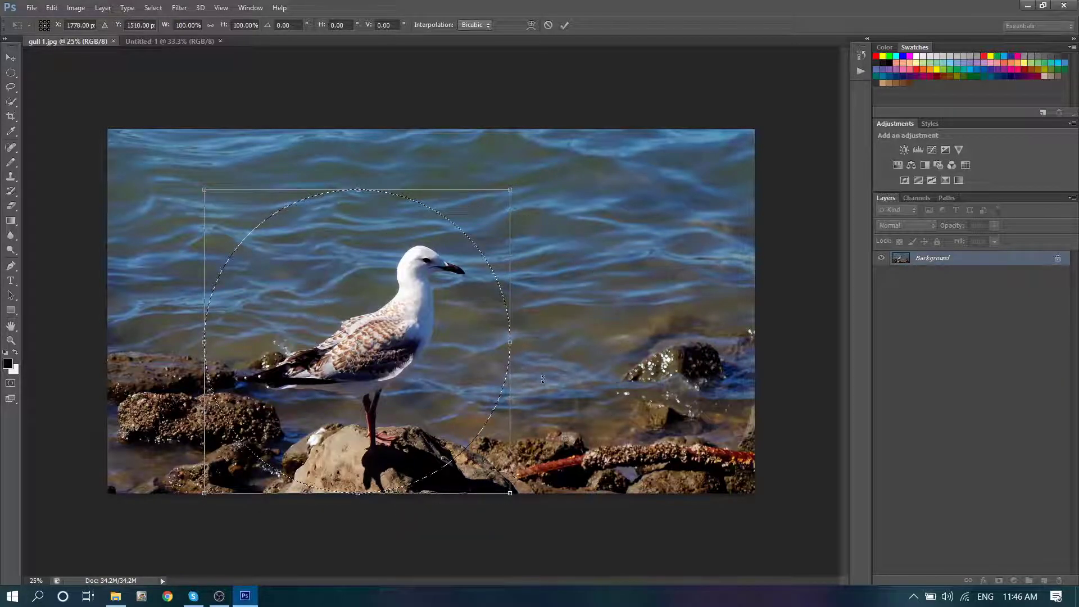
{"action": "left_click_drag", "start_coordinate": [416, 382], "coordinate": [418, 375]}
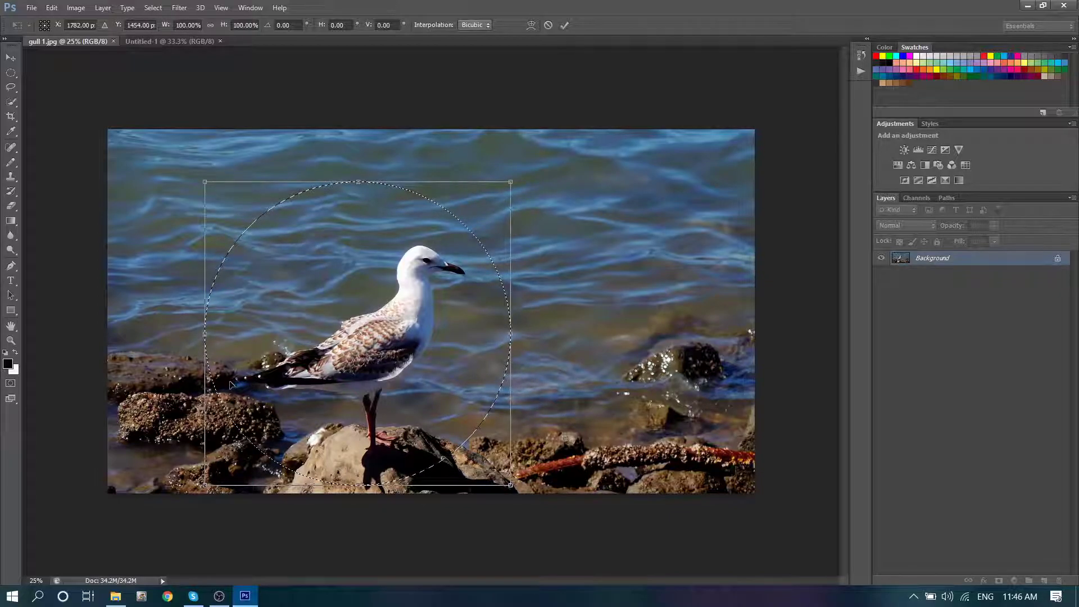
{"action": "key", "text": "v"}
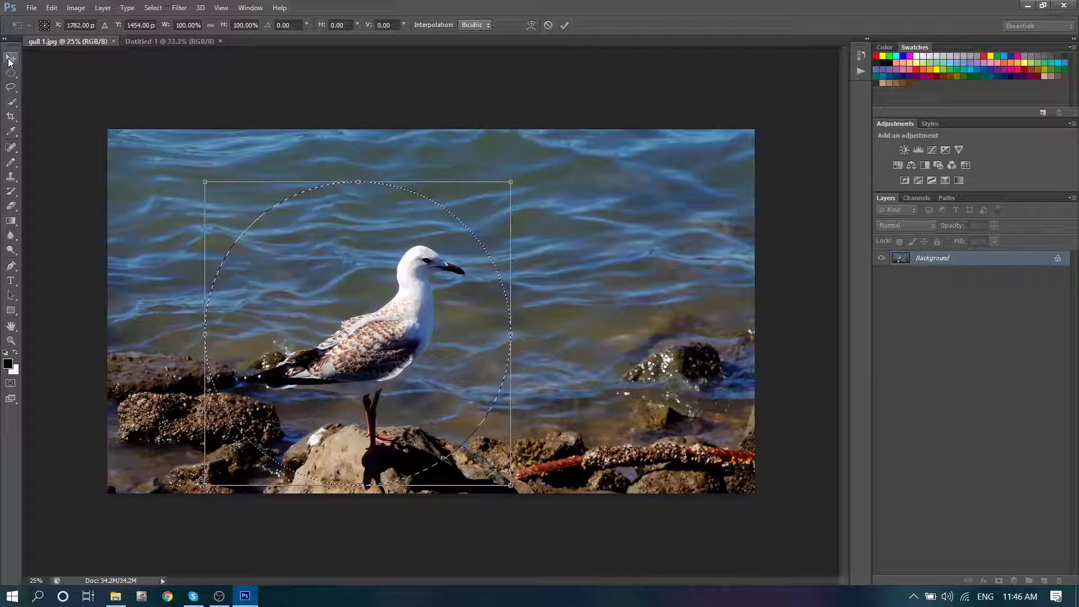
{"action": "left_click", "coordinate": [482, 227]}
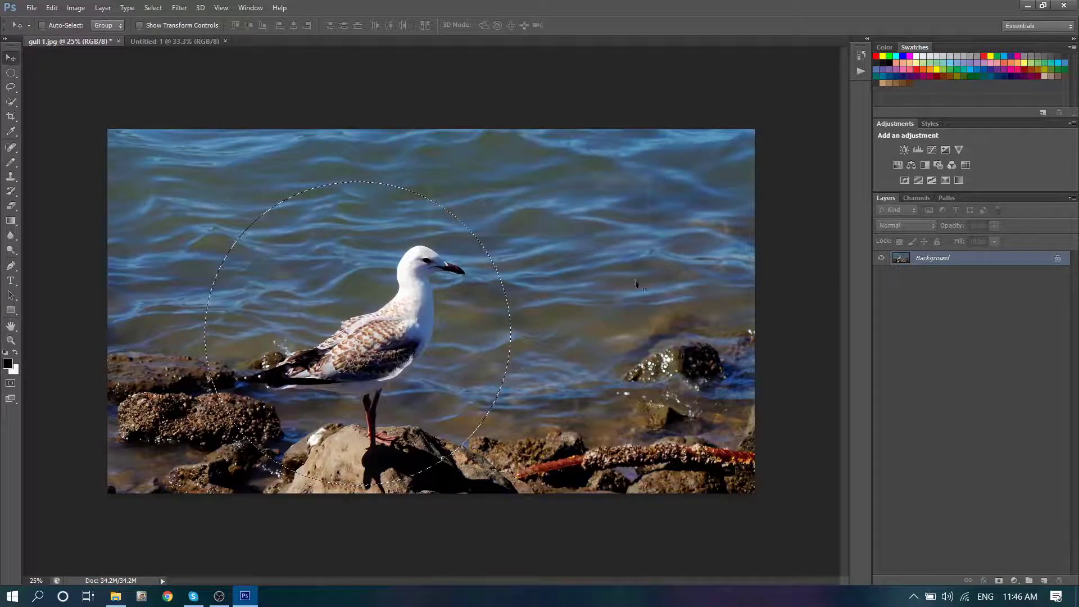
Copy the circular gull selection and paste it into the blank white Untitled-1 document.
{"action": "left_click", "coordinate": [51, 7]}
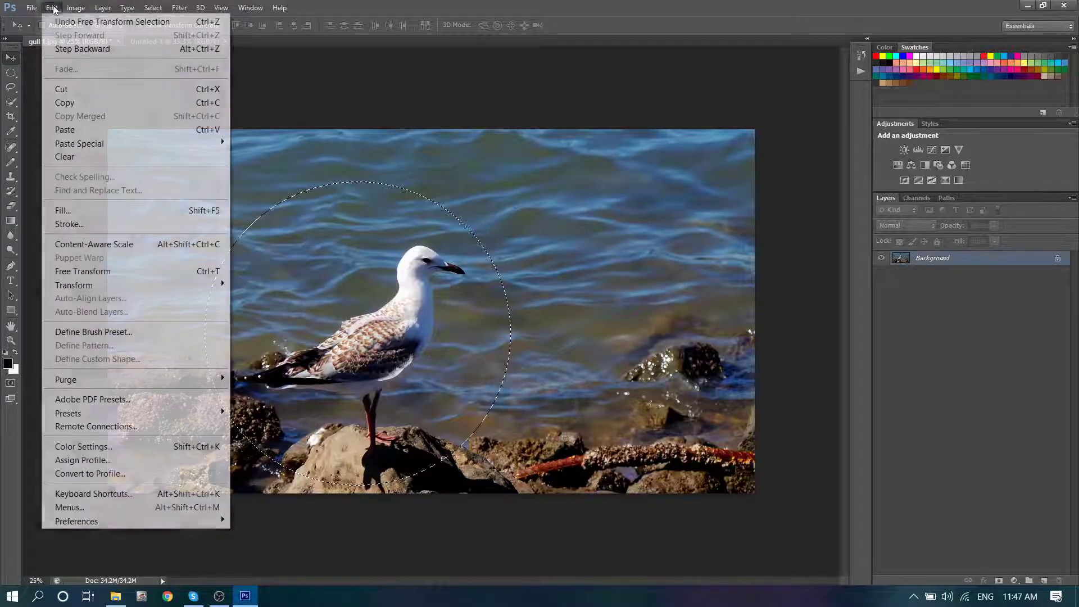
{"action": "left_click", "coordinate": [61, 104]}
{"action": "key", "text": "ctrl+n"}
{"action": "key", "text": "Return"}
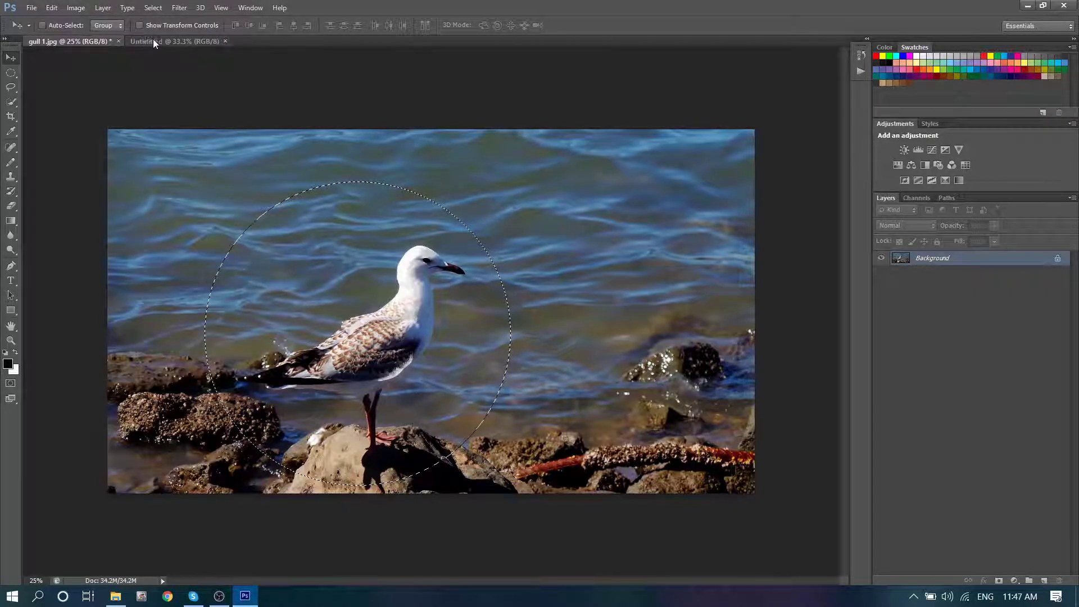
{"action": "left_click", "coordinate": [51, 7]}
{"action": "left_click", "coordinate": [56, 128]}
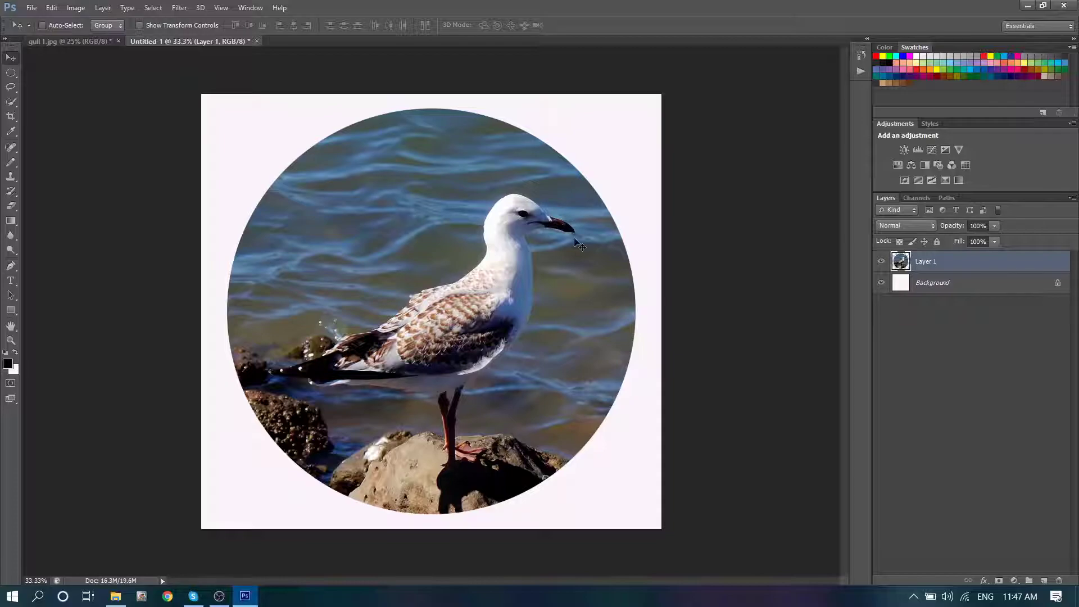
{"action": "left_click", "coordinate": [53, 9]}
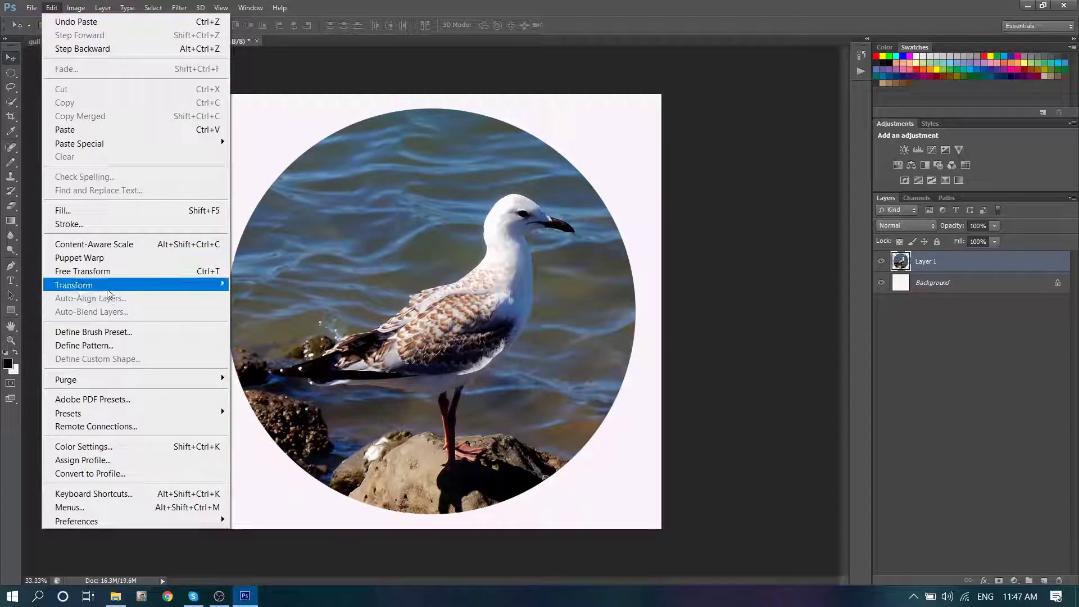
{"action": "mouse_move", "coordinate": [107, 286]}
{"action": "left_click", "coordinate": [250, 305]}
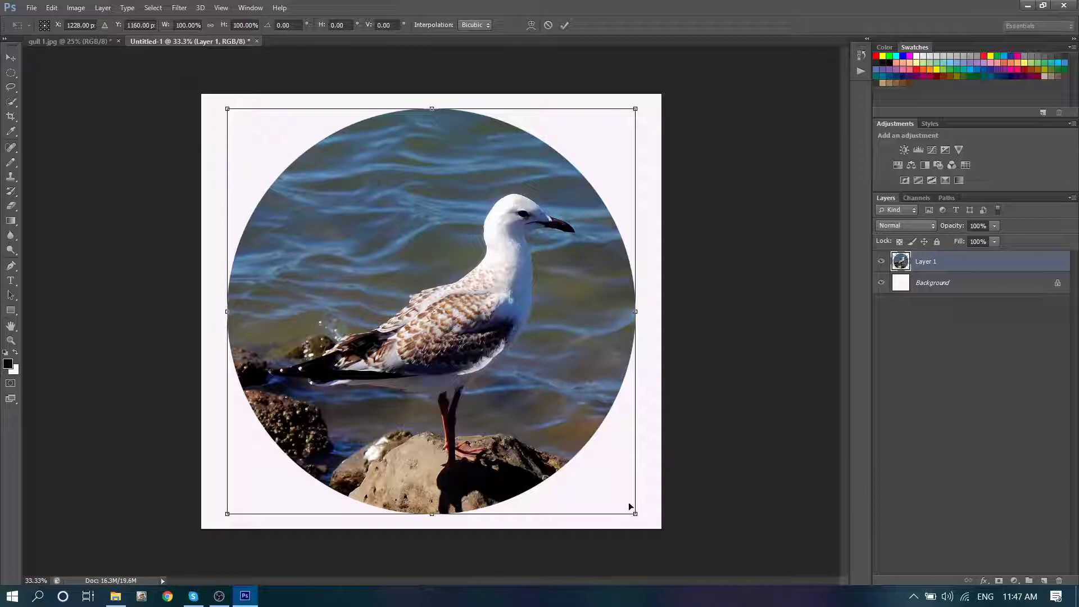
{"action": "left_click_drag", "start_coordinate": [635, 515], "coordinate": [546, 434]}
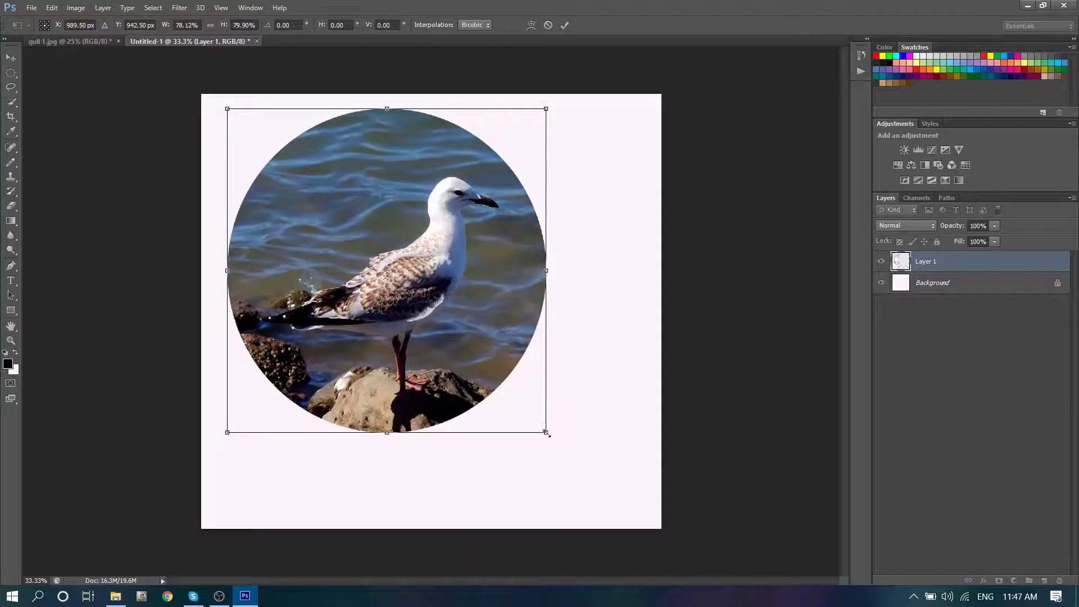
{"action": "left_click", "coordinate": [51, 8]}
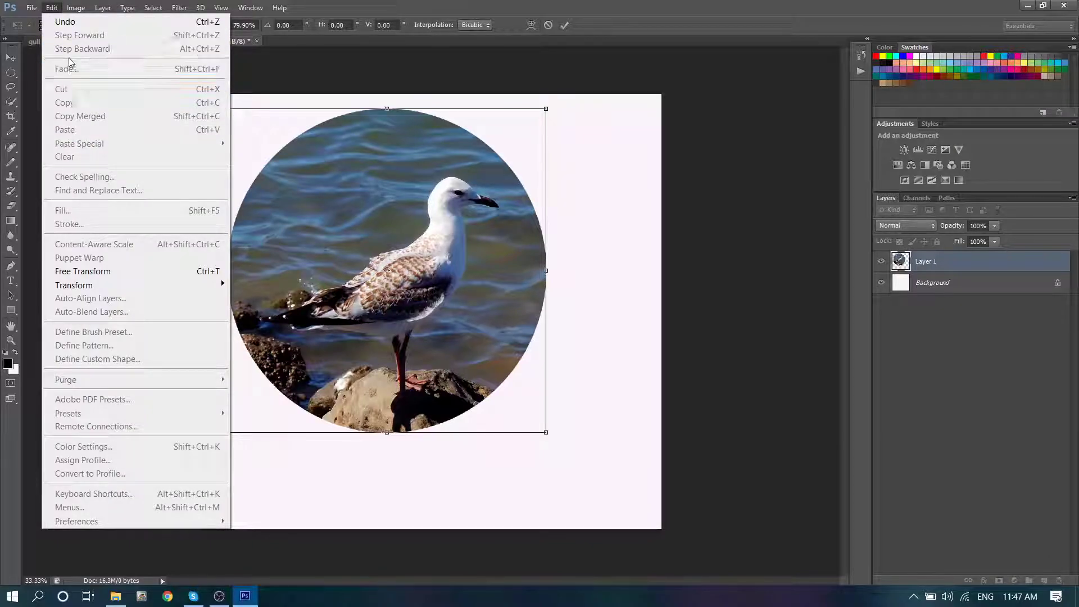
{"action": "left_click", "coordinate": [571, 253]}
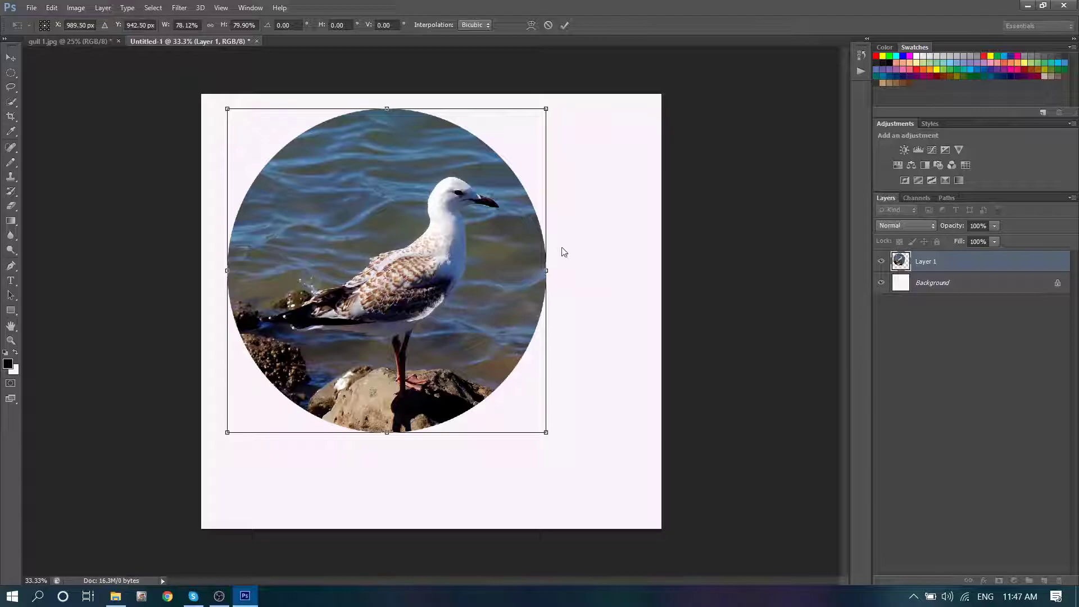
{"action": "left_click", "coordinate": [11, 58]}
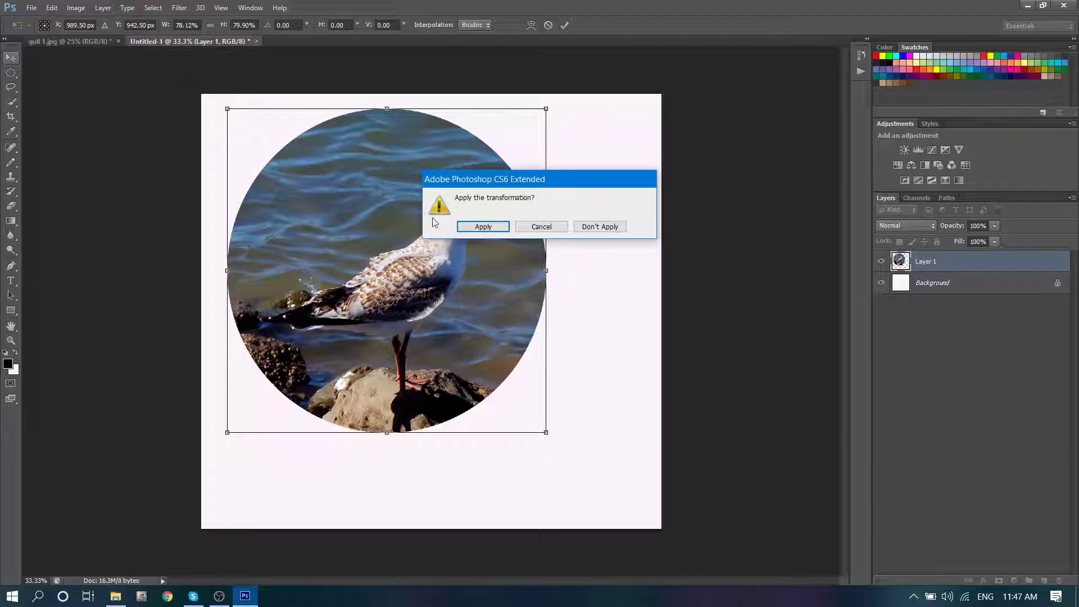
{"action": "left_click", "coordinate": [599, 226]}
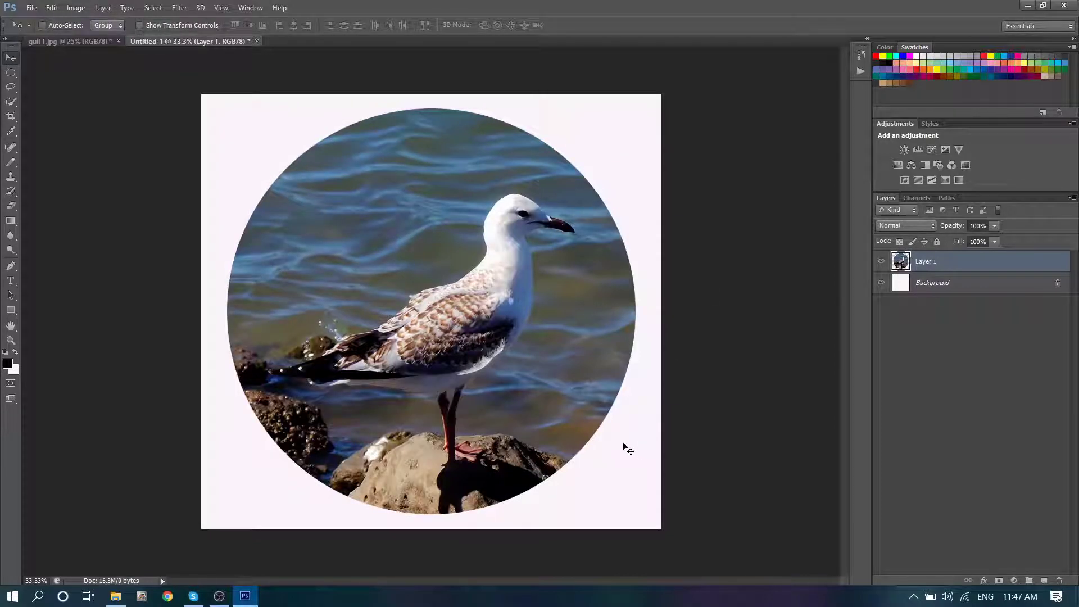
Scale the gull circle to about 66% width and 69% height, move it to about X 1212 px, Y 1083 px, and apply the transformation.
{"action": "left_click", "coordinate": [54, 8]}
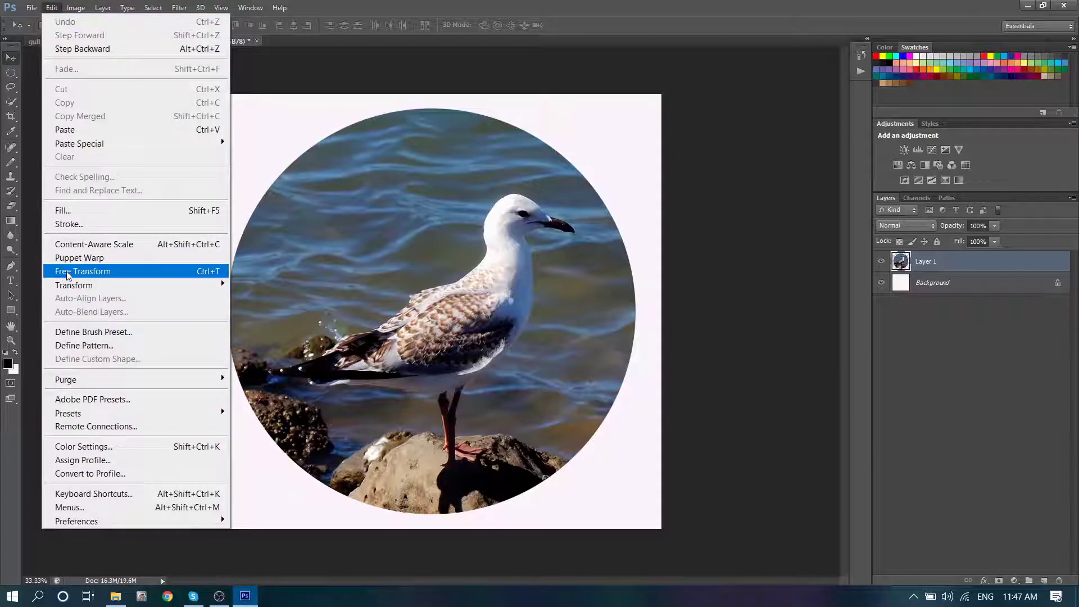
{"action": "mouse_move", "coordinate": [102, 288]}
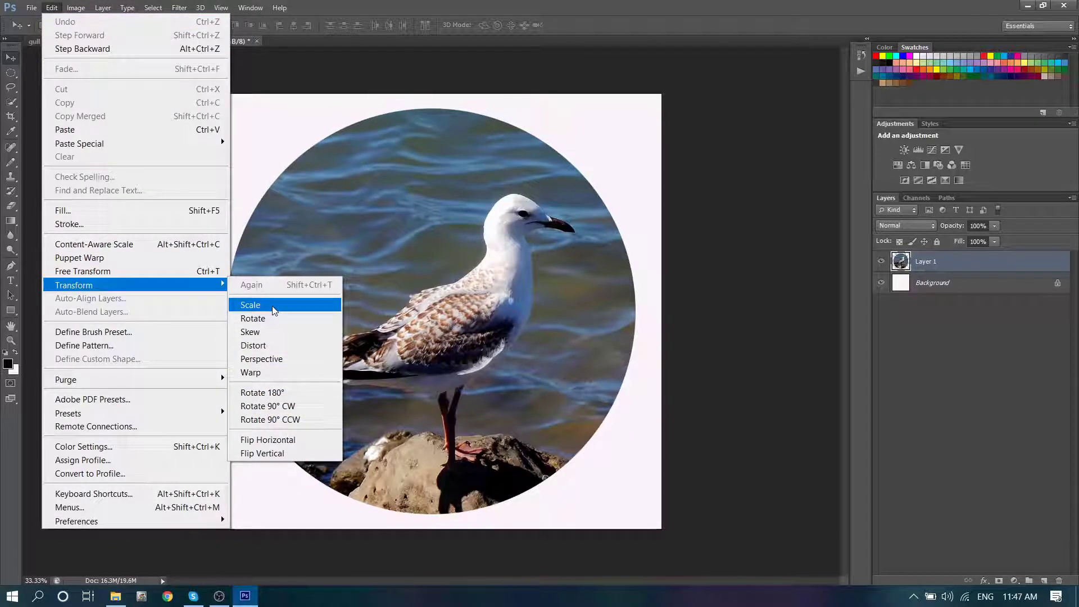
{"action": "left_click", "coordinate": [250, 304]}
{"action": "left_click_drag", "start_coordinate": [634, 513], "coordinate": [495, 388]}
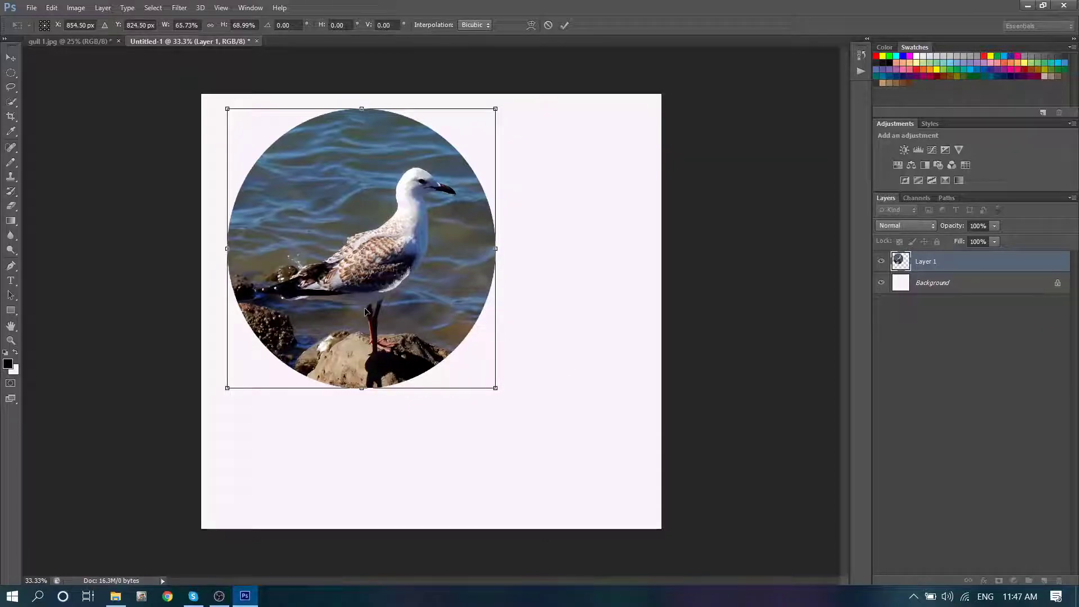
{"action": "left_click_drag", "start_coordinate": [377, 296], "coordinate": [444, 344]}
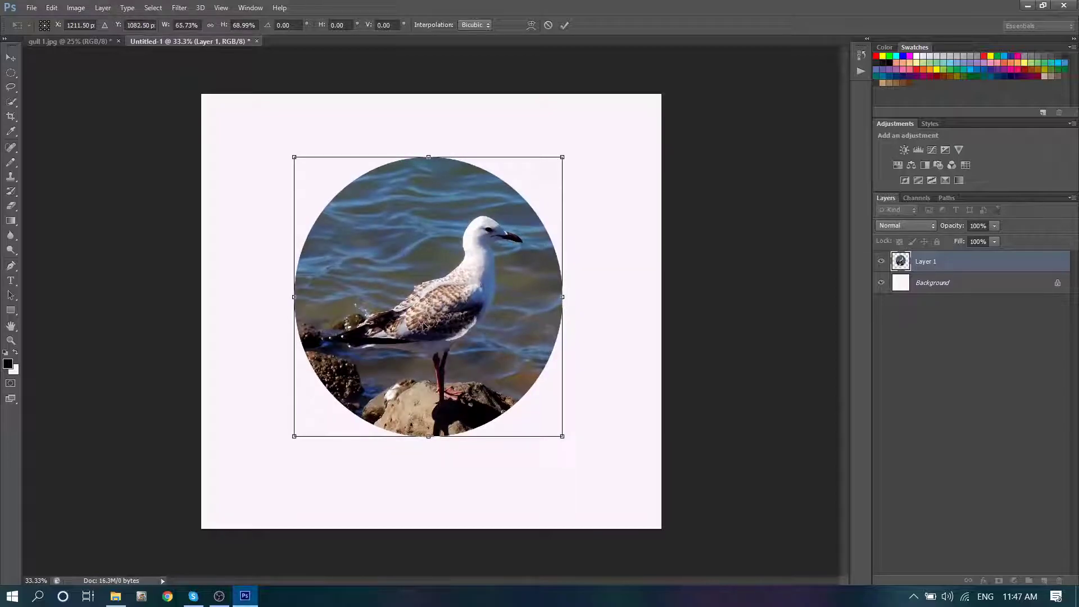
{"action": "left_click", "coordinate": [11, 57]}
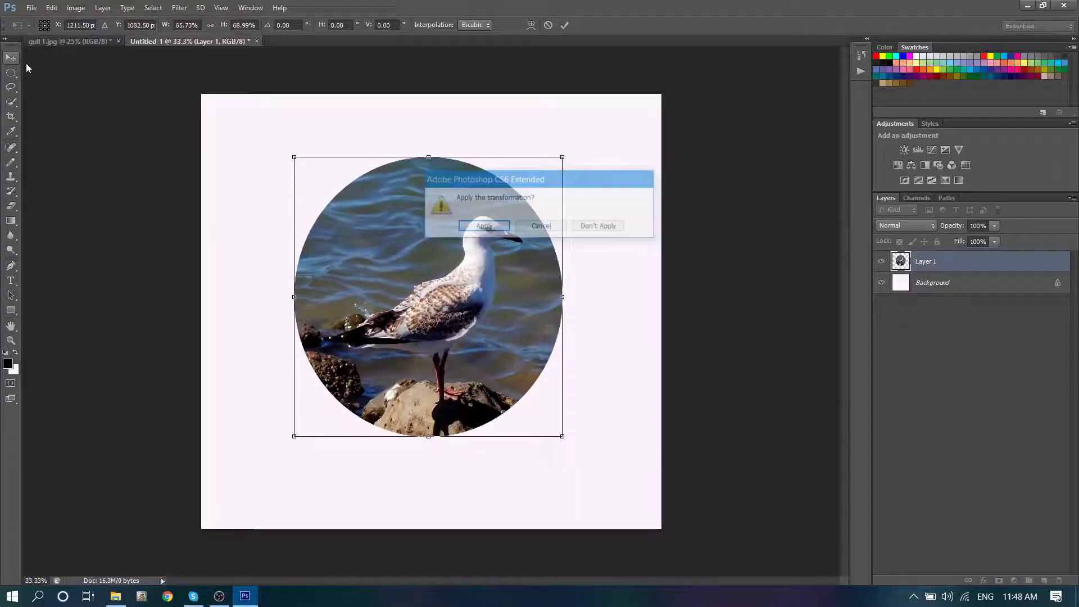
{"action": "left_click", "coordinate": [480, 227]}
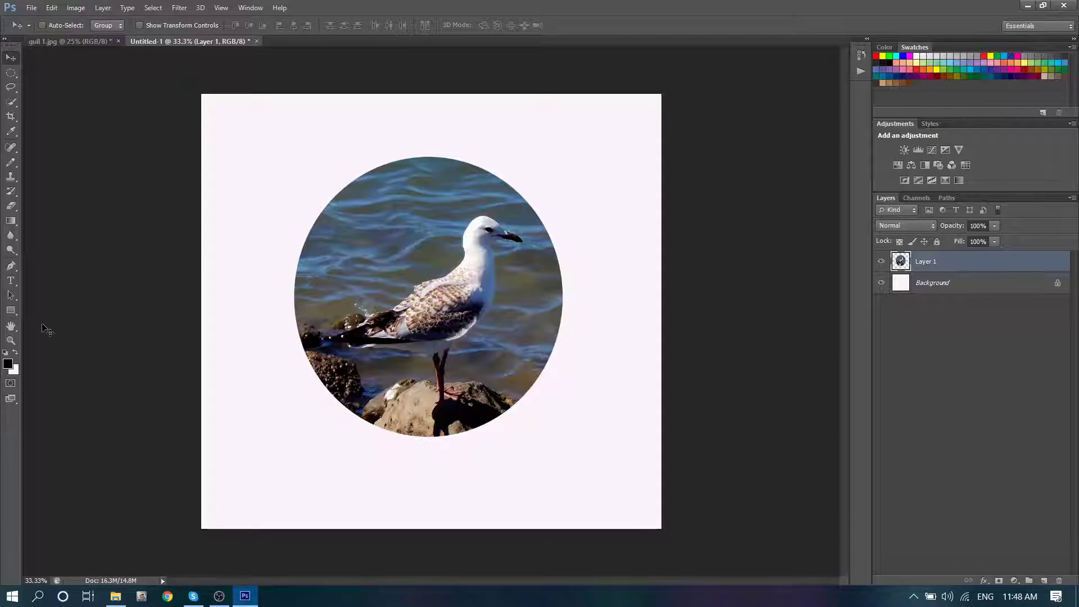
Cover the whole canvas with a black rectangle shape of about 2457 × 2329 px and place its layer beneath the gull circle.
{"action": "left_click", "coordinate": [13, 312]}
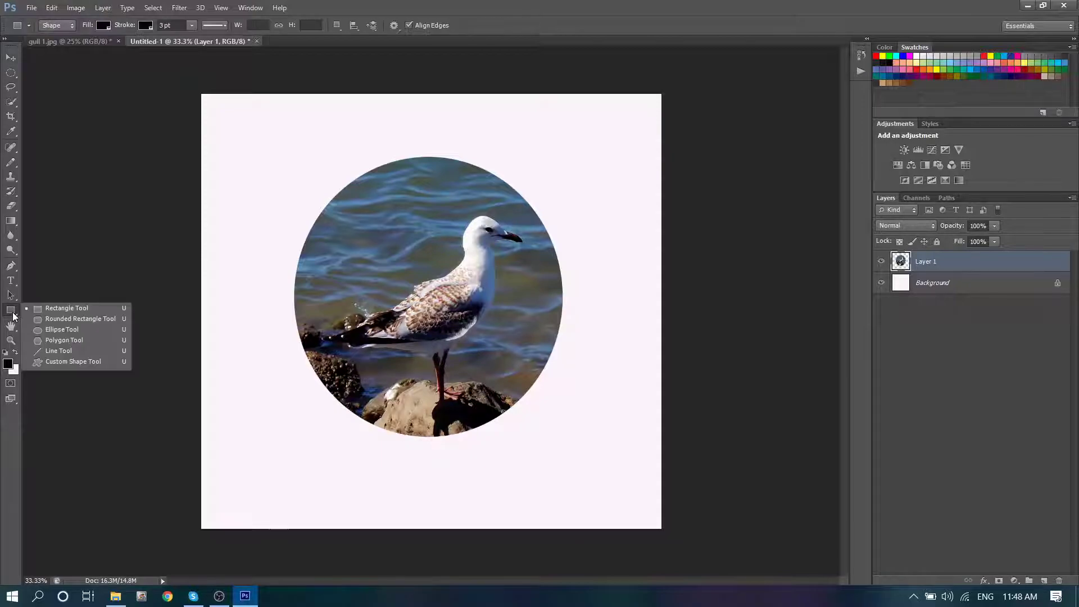
{"action": "left_click", "coordinate": [59, 306]}
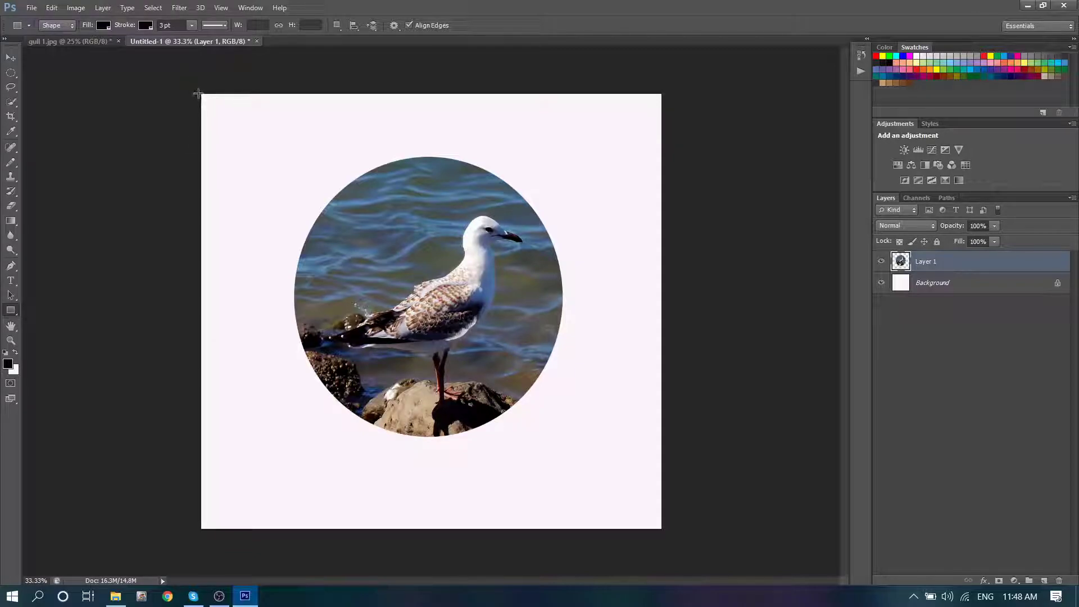
{"action": "left_click_drag", "start_coordinate": [200, 93], "coordinate": [661, 529]}
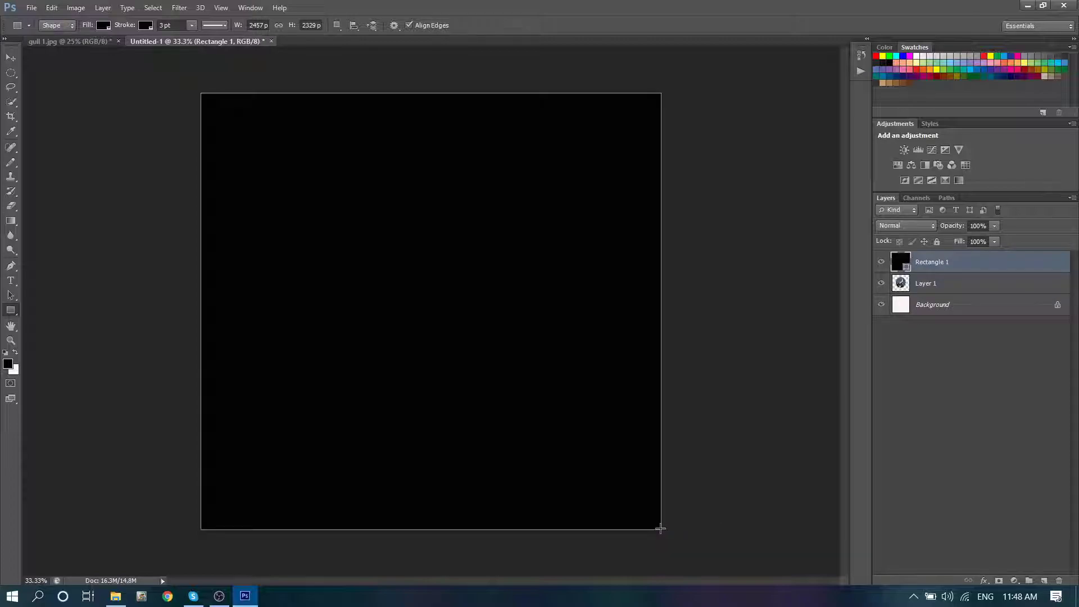
{"action": "left_click", "coordinate": [10, 58]}
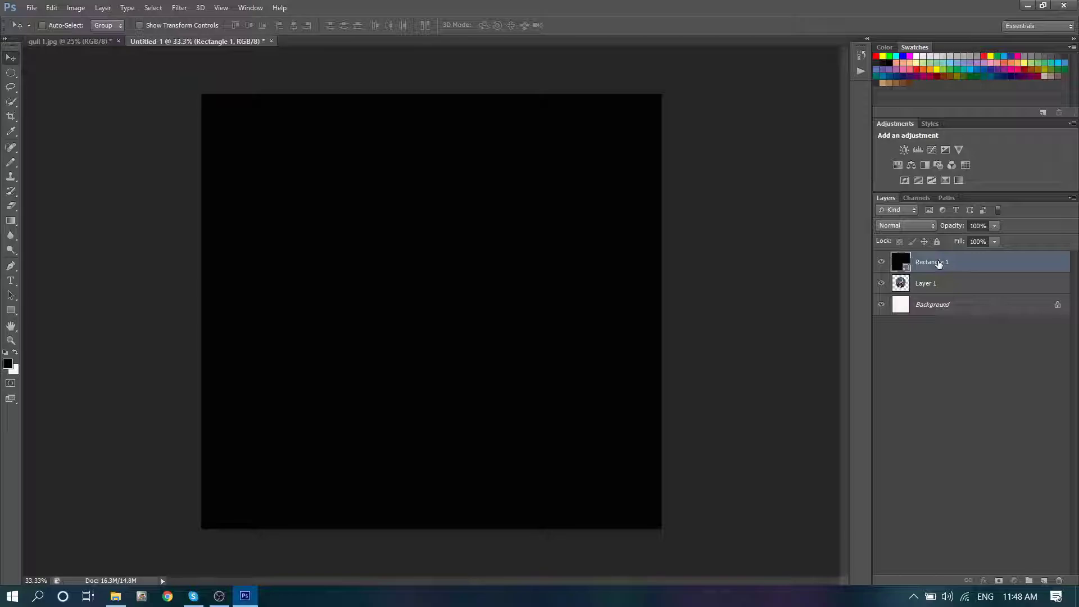
{"action": "left_click_drag", "start_coordinate": [939, 264], "coordinate": [945, 290]}
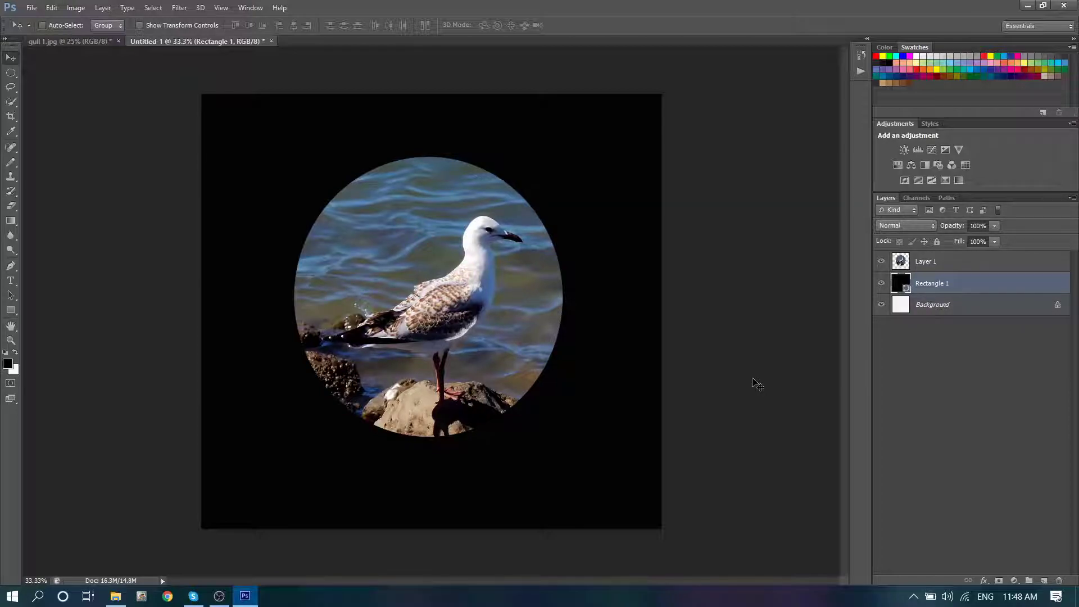
Save the round gull picture as Untitled-1.jpg in the Circle Tute folder, in JPEG format with Low quality and Progressive encoding.
{"action": "left_click", "coordinate": [30, 8]}
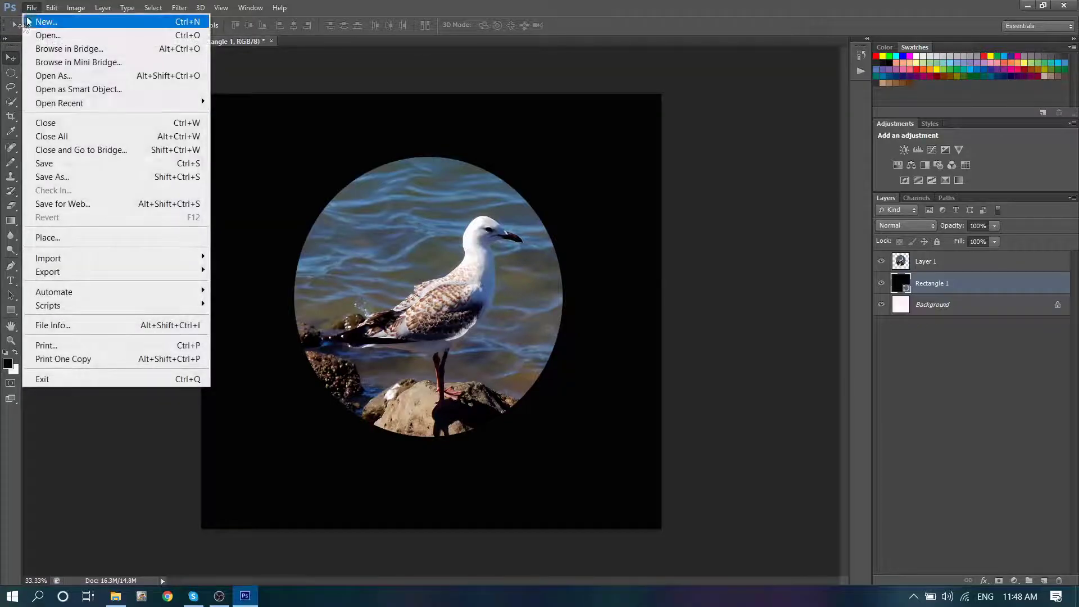
{"action": "left_click", "coordinate": [59, 177]}
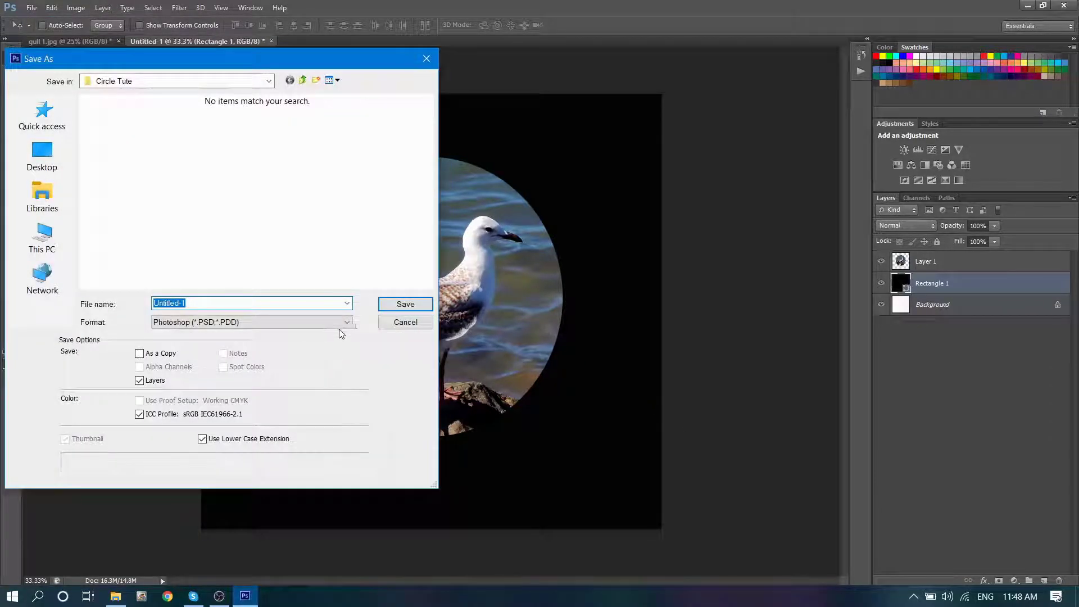
{"action": "left_click", "coordinate": [348, 324]}
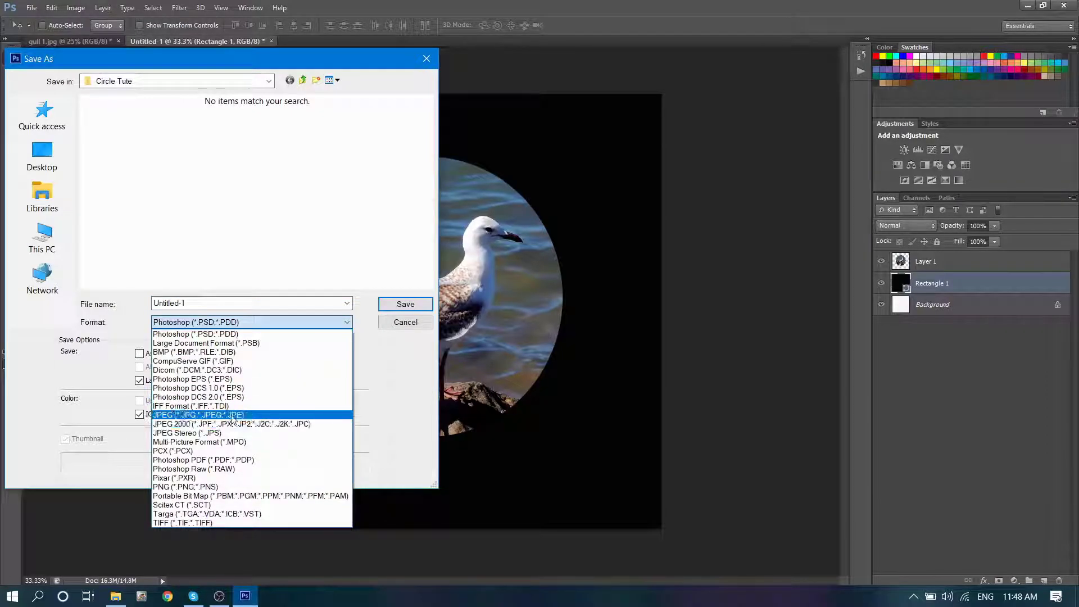
{"action": "left_click", "coordinate": [232, 415]}
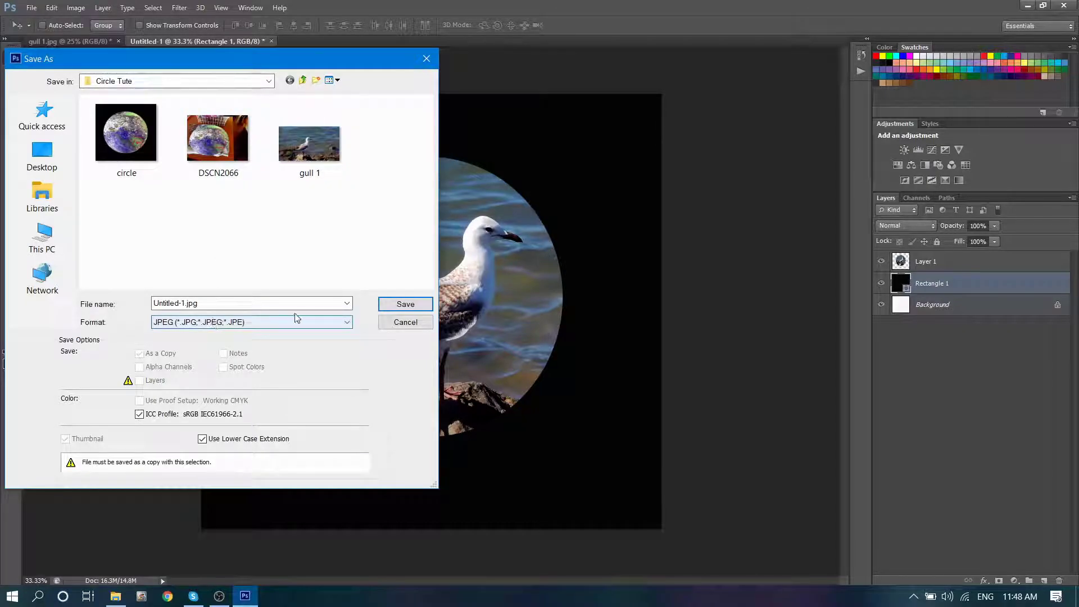
{"action": "left_click", "coordinate": [405, 303]}
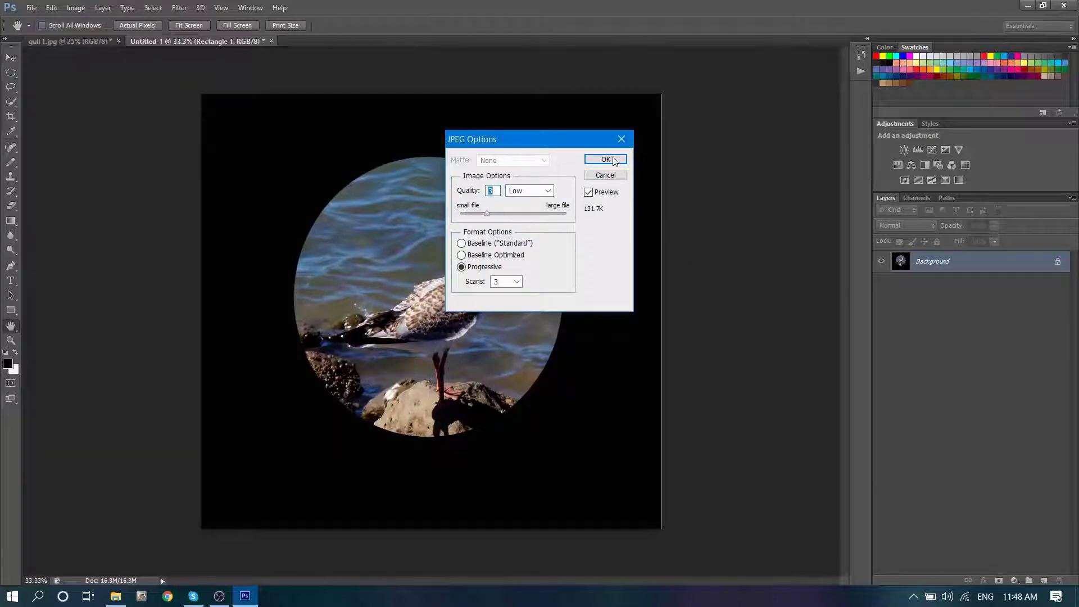
{"action": "left_click", "coordinate": [606, 160]}
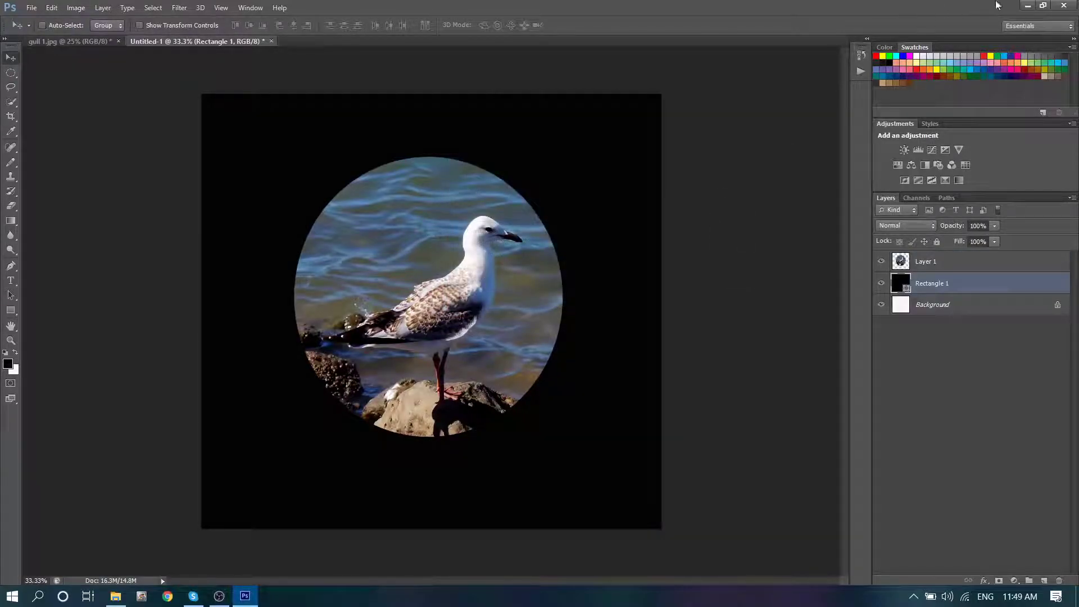
Quit Photoshop without saving the changes to the Untitled-1 and gull 1.jpg documents.
{"action": "left_click", "coordinate": [1064, 5]}
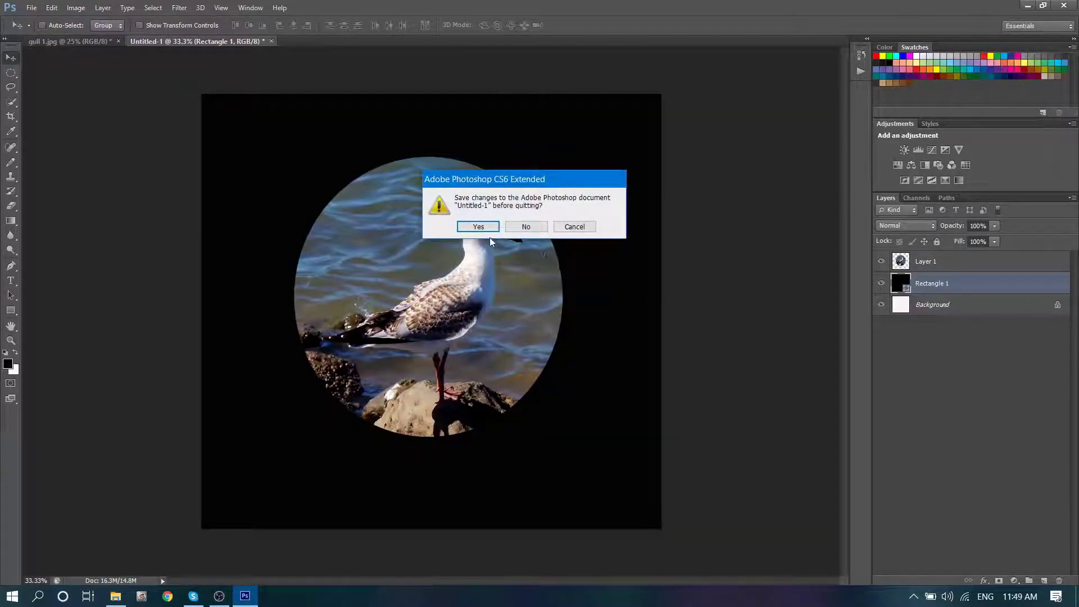
{"action": "left_click", "coordinate": [526, 227]}
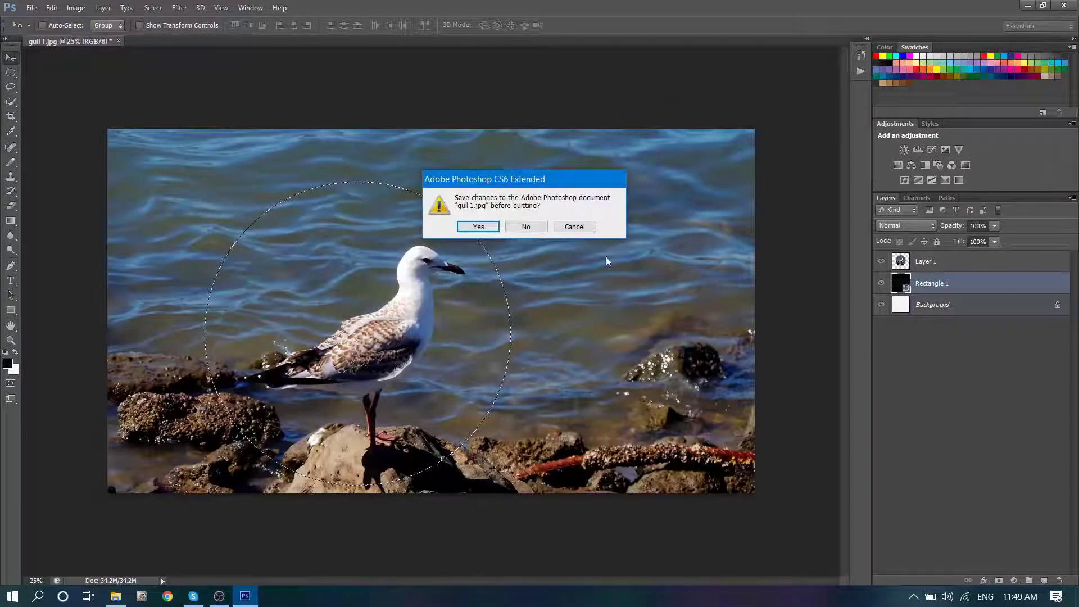
{"action": "left_click", "coordinate": [527, 228]}
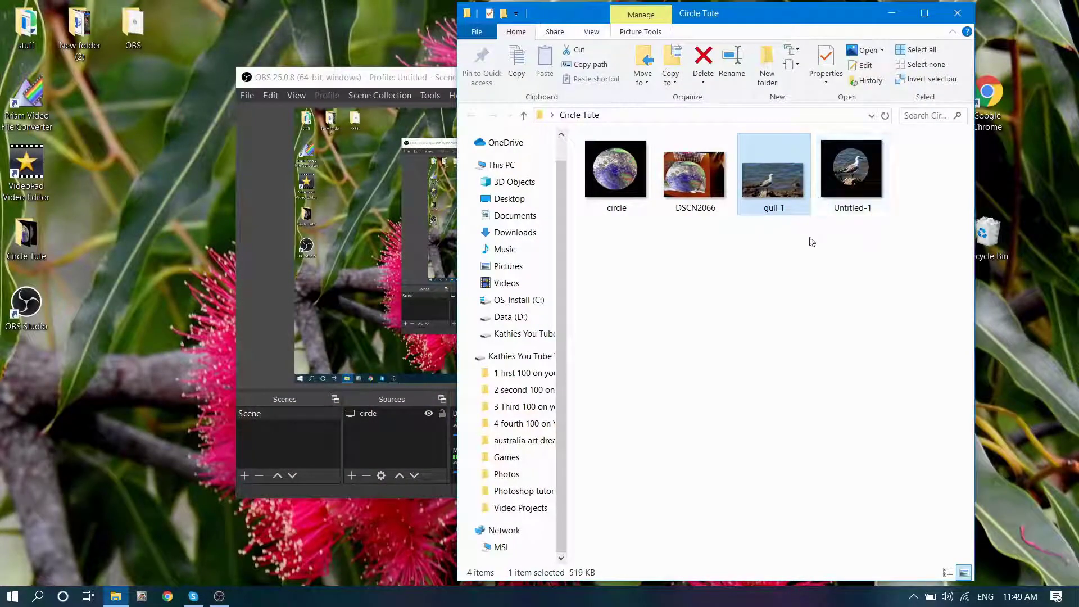
Open gull 1 and Untitled-1 from the Circle Tute folder in Photos, compare them side by side, and close both windows.
{"action": "right_click", "coordinate": [770, 187]}
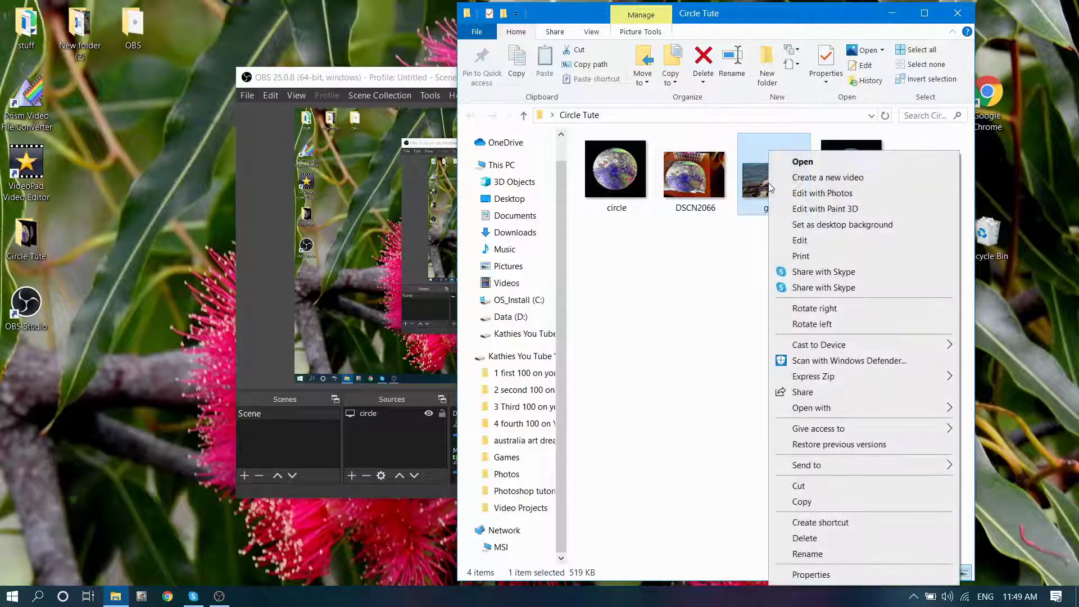
{"action": "left_click", "coordinate": [791, 162]}
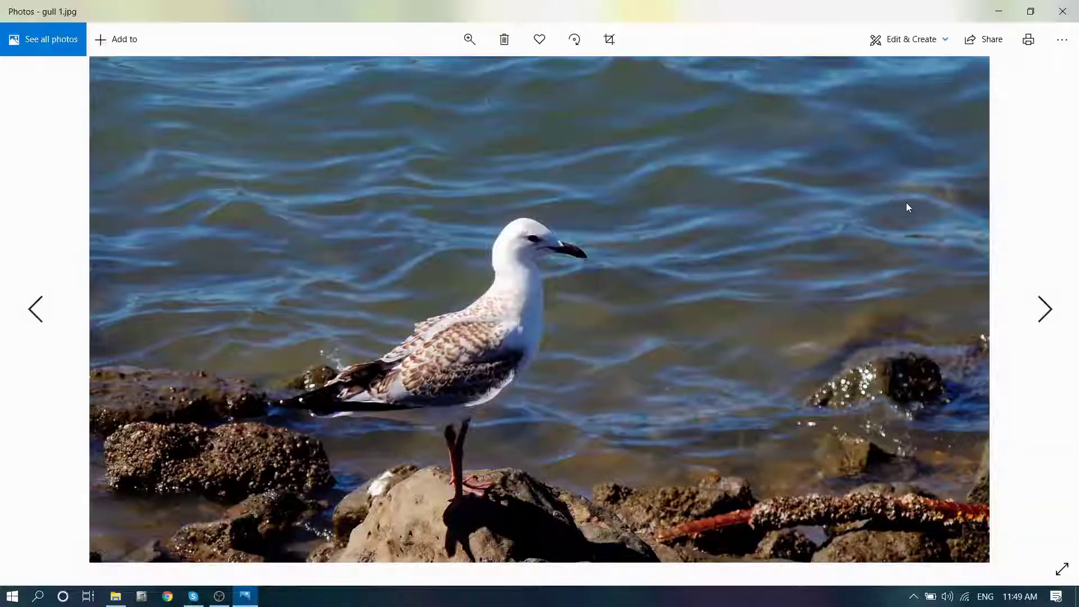
{"action": "left_click", "coordinate": [1030, 11]}
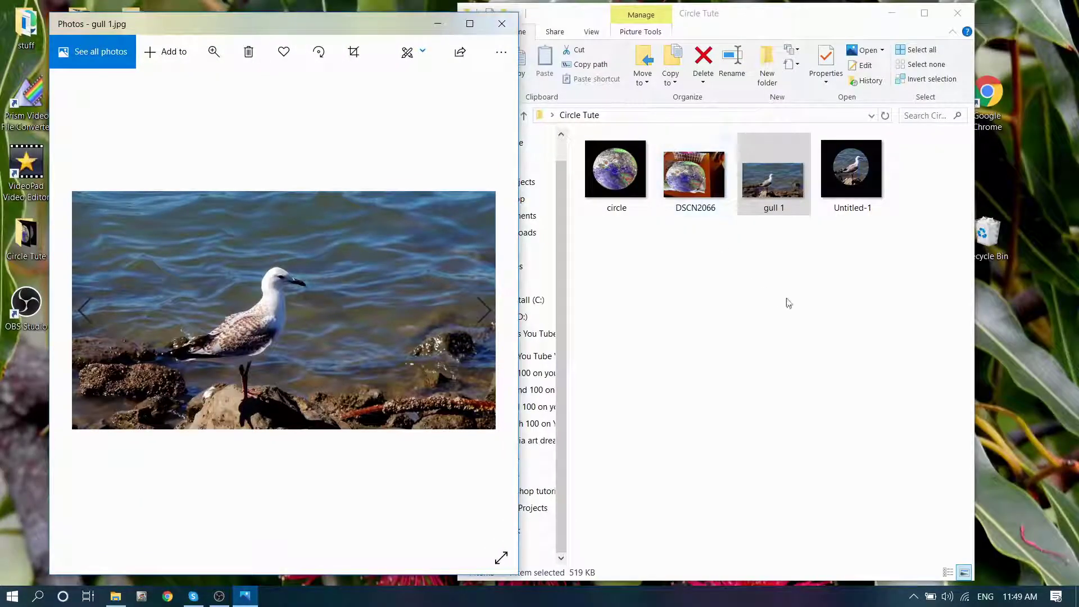
{"action": "right_click", "coordinate": [851, 152]}
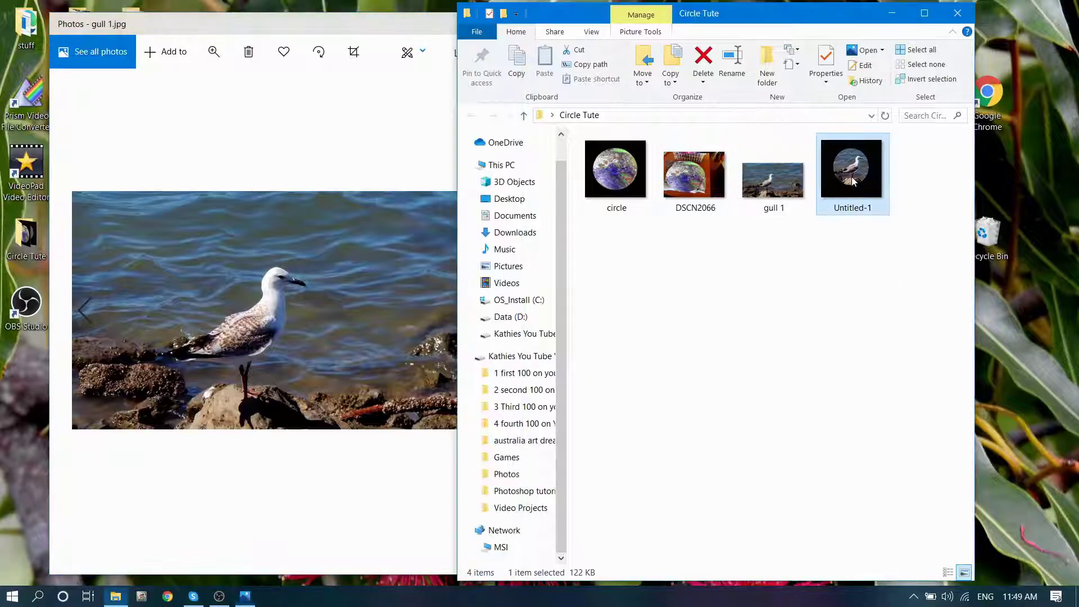
{"action": "left_click", "coordinate": [888, 164]}
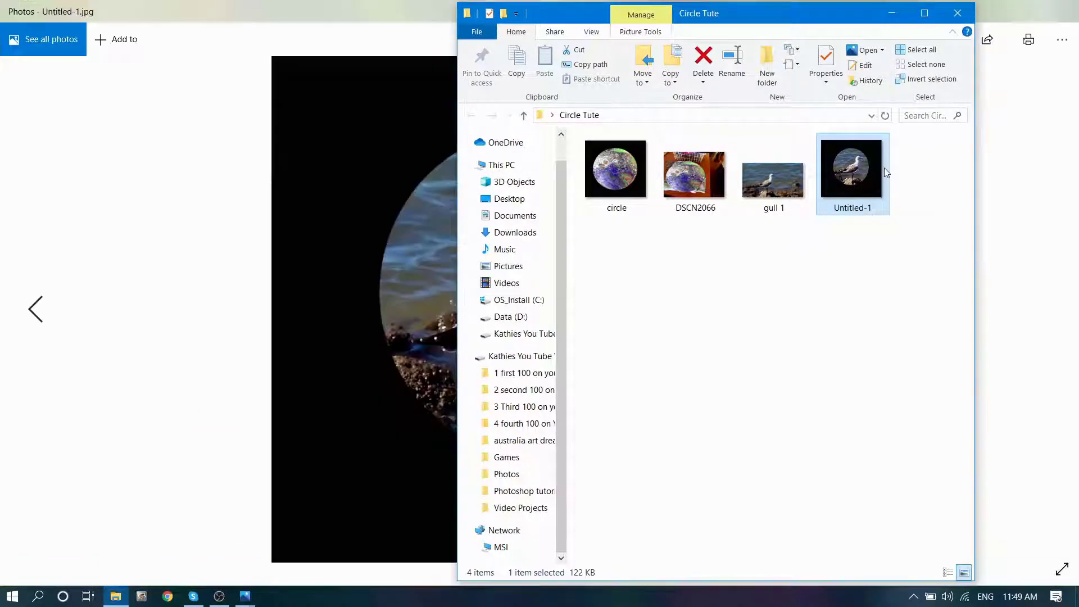
{"action": "left_click", "coordinate": [892, 13]}
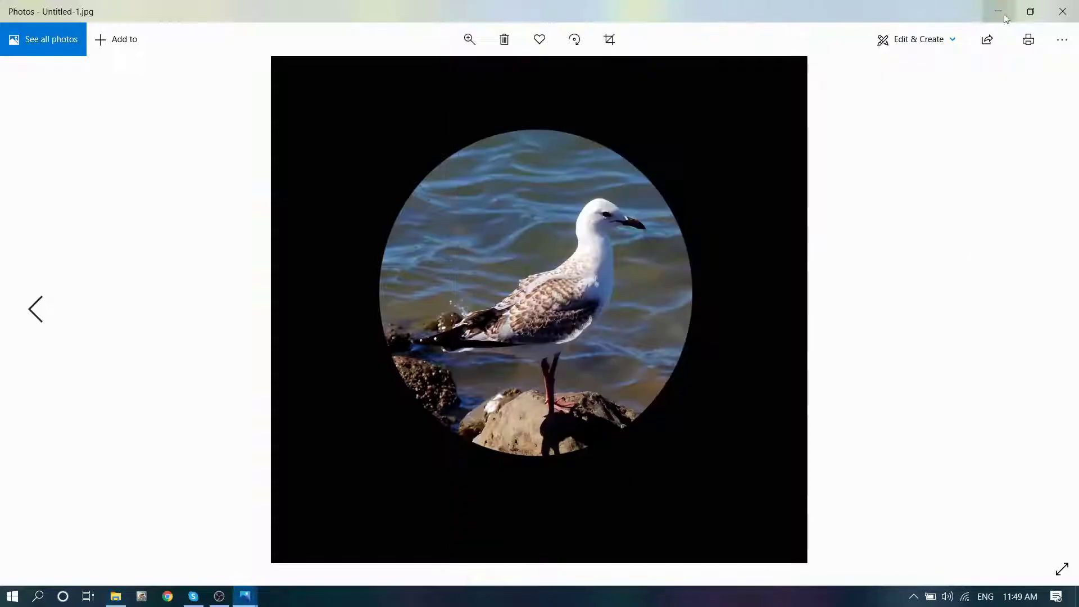
{"action": "left_click", "coordinate": [1031, 11]}
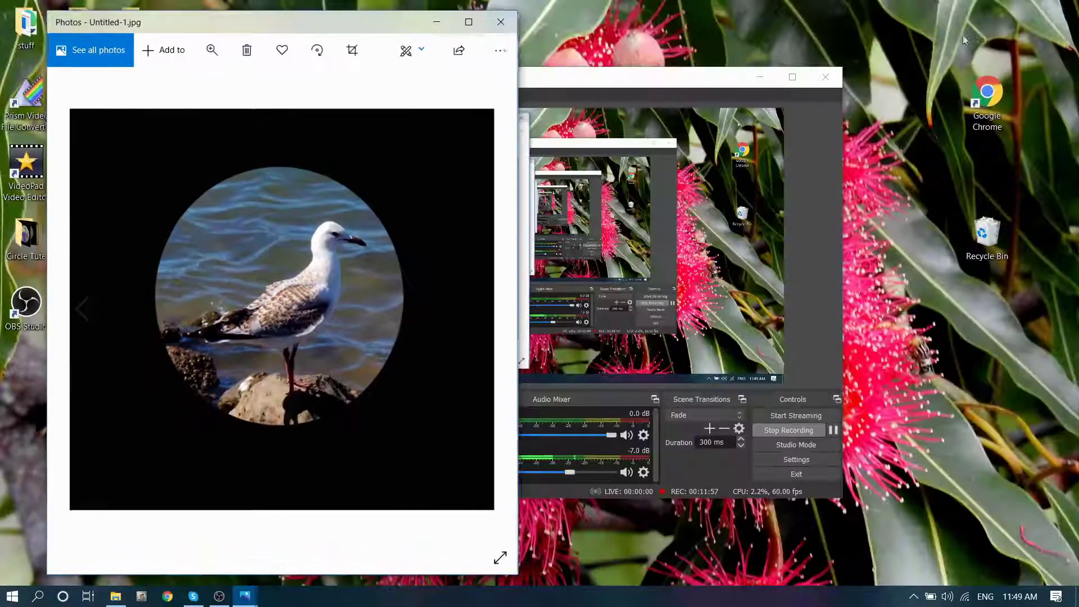
{"action": "left_click_drag", "start_coordinate": [368, 25], "coordinate": [774, 44]}
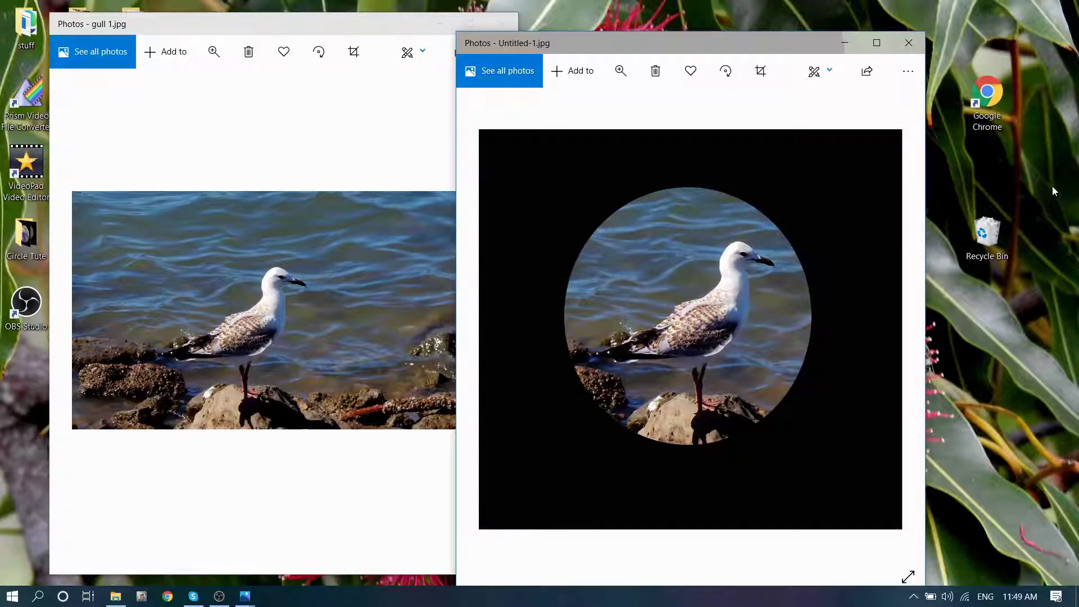
{"action": "left_click", "coordinate": [909, 43]}
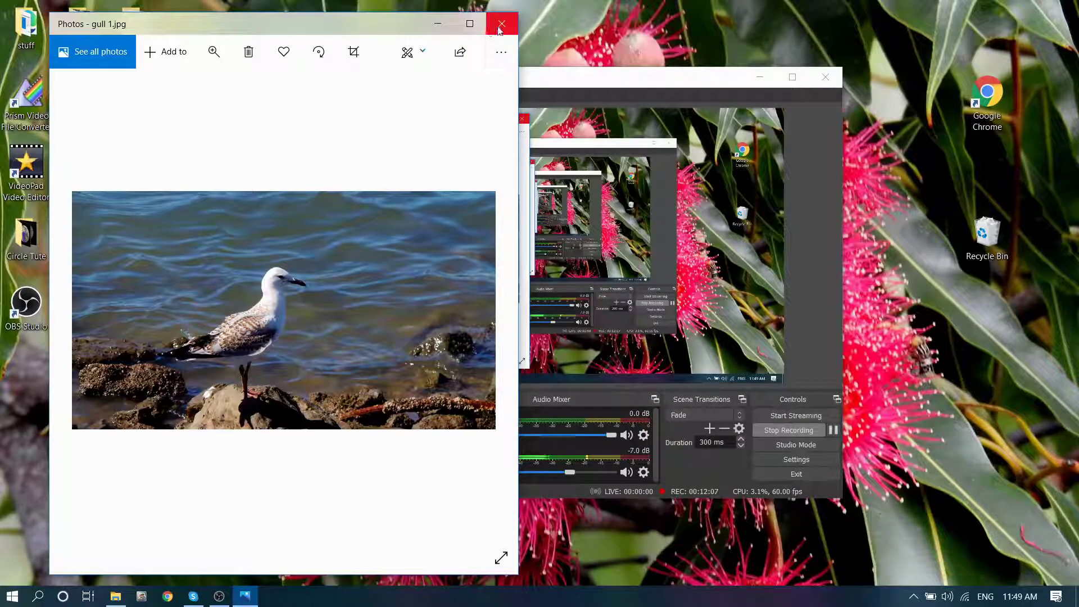
{"action": "left_click", "coordinate": [502, 24]}
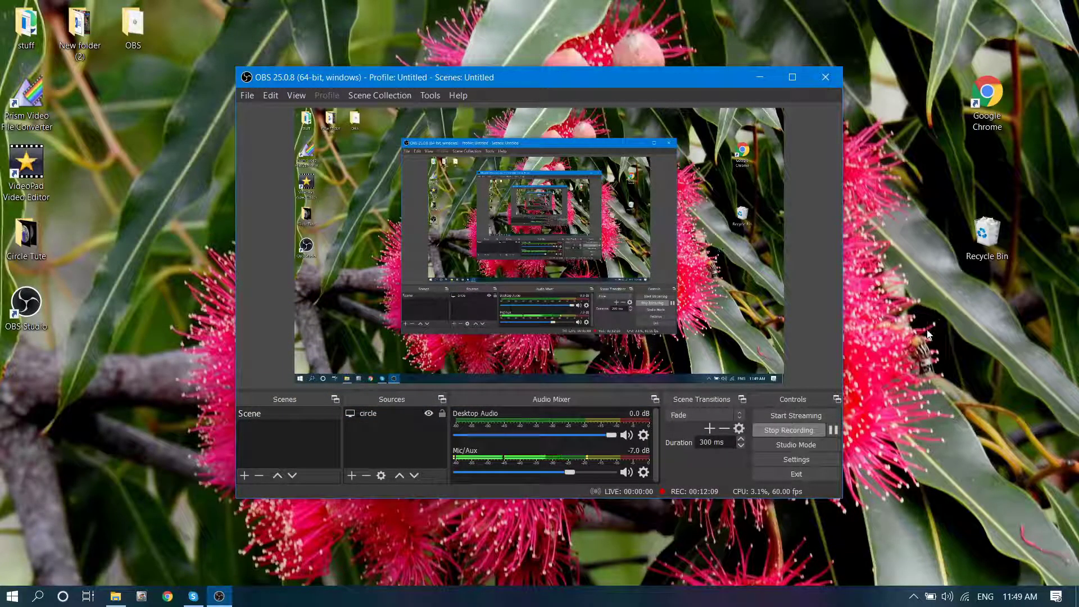